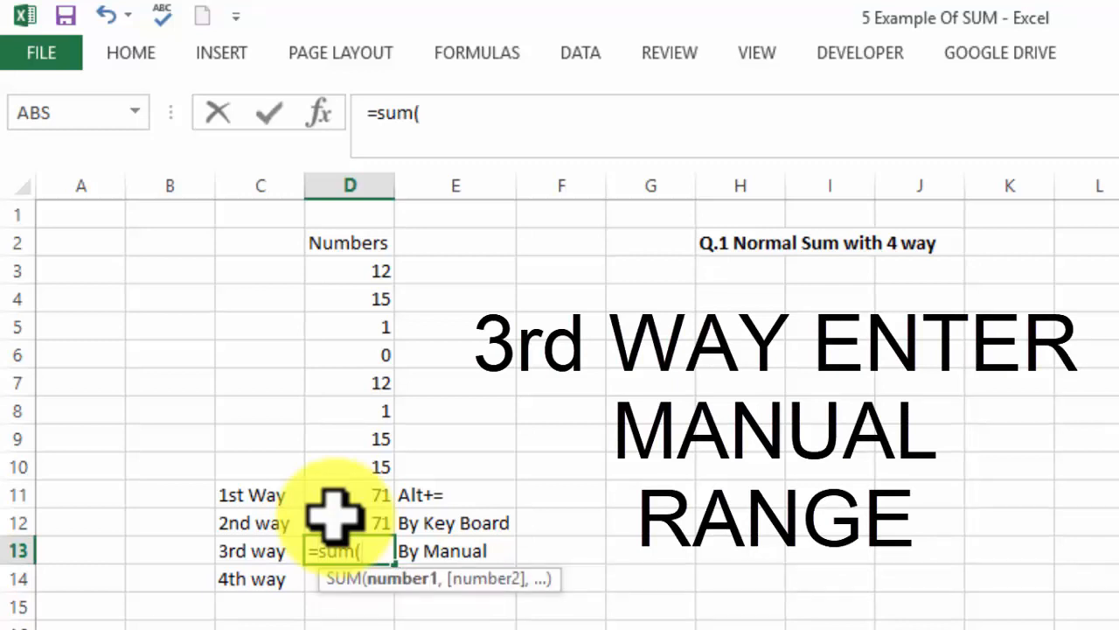
Complete the SUM formula in D13 by writing out the range D3:D10 as its argument
text(D3)
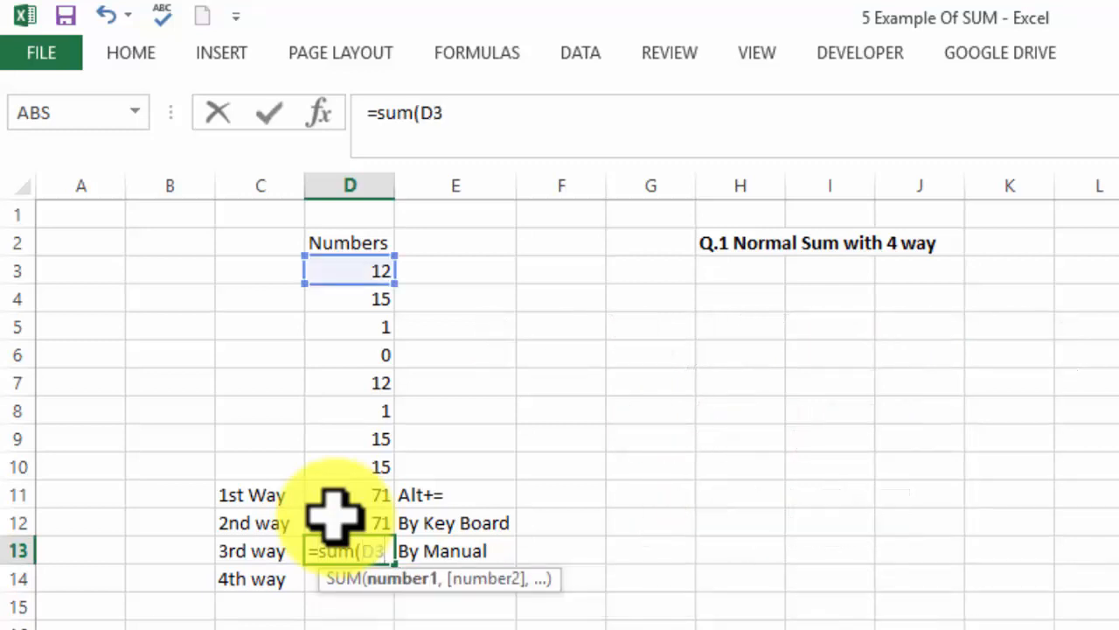
text(:d10)
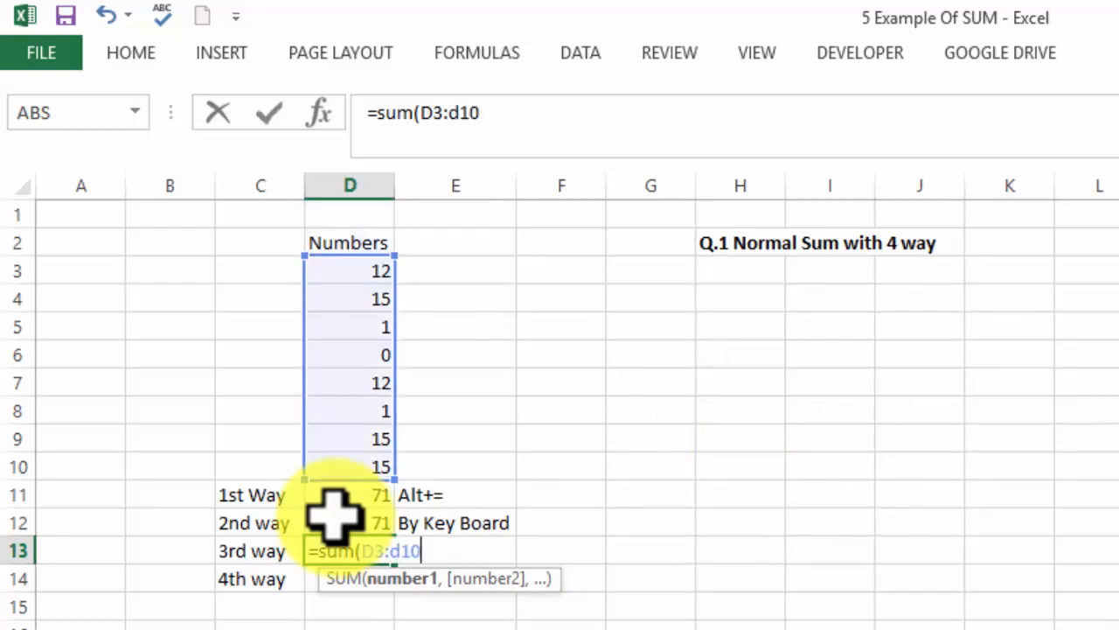
key(Return)
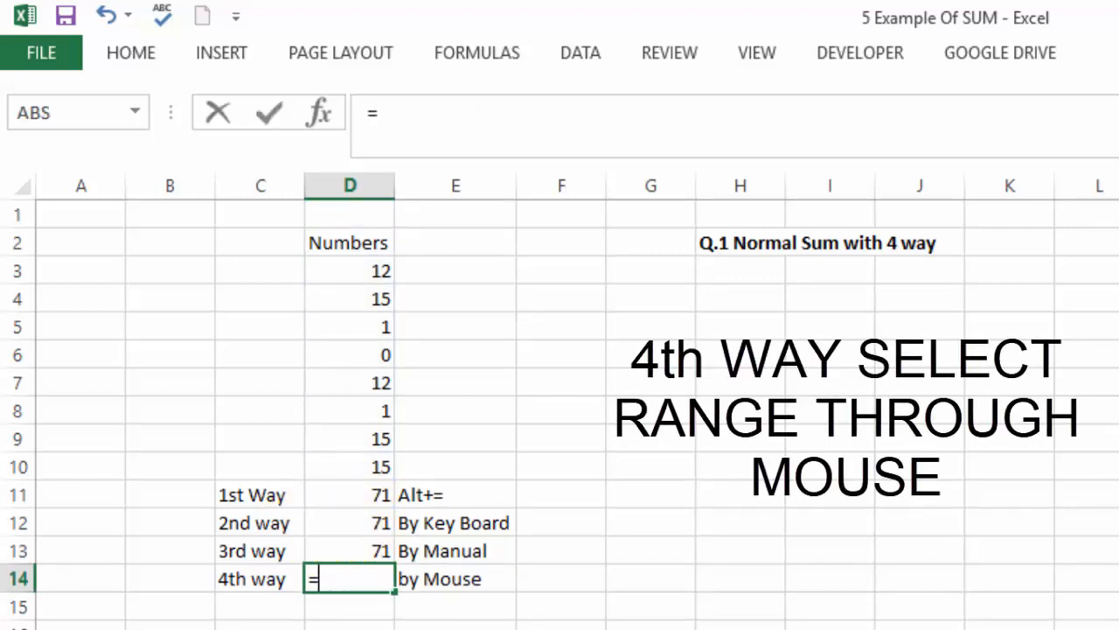
Complete the SUM formula in D14 by selecting the range D3:D10 on the sheet
text(sum()
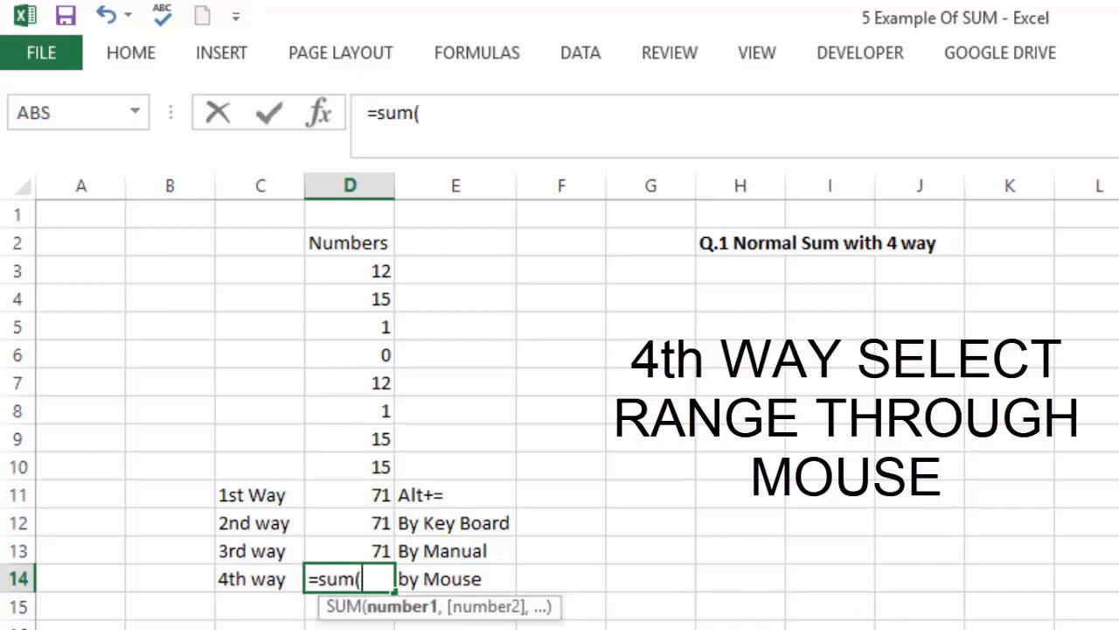
drag(343, 463, 344, 266)
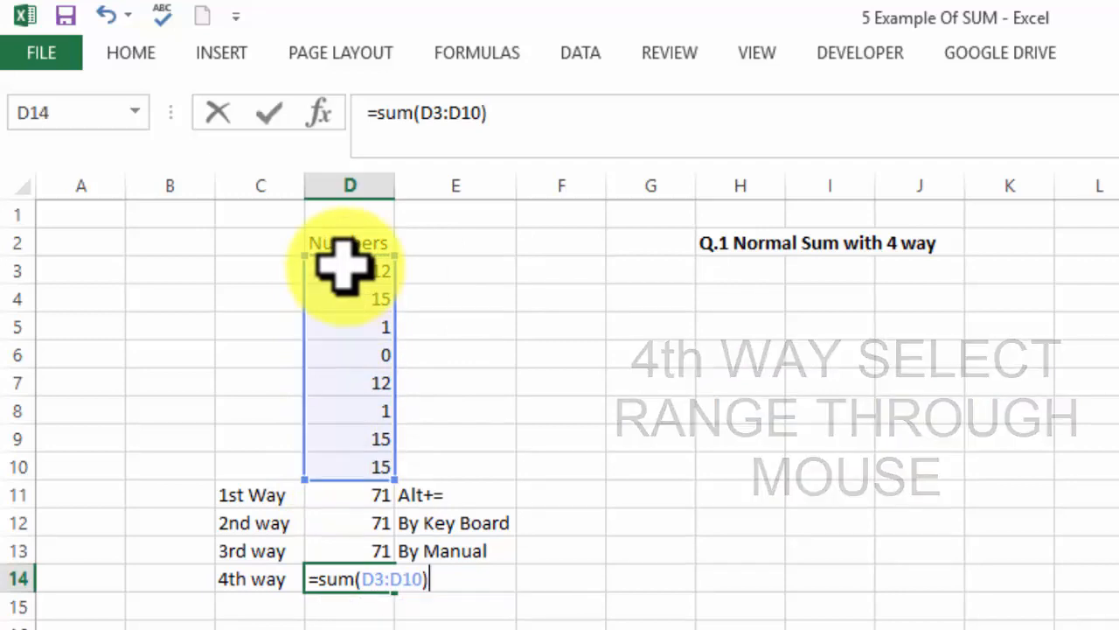
key(Return)
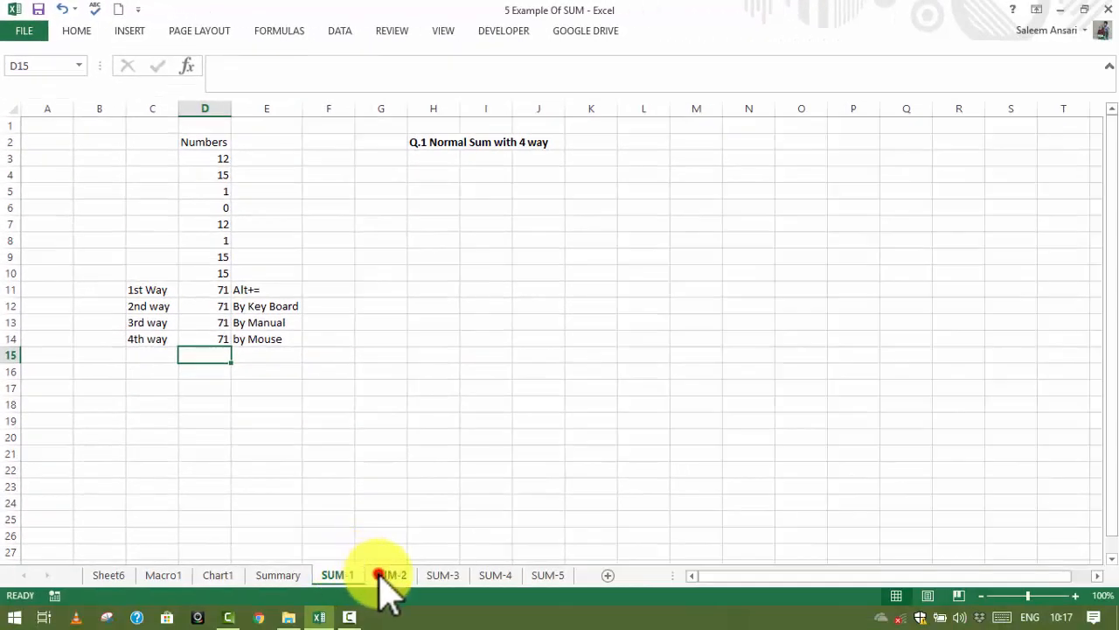
On the SUM-2 sheet, try to enter a sum of D2:I10 in the yellow cell G5
click(379, 574)
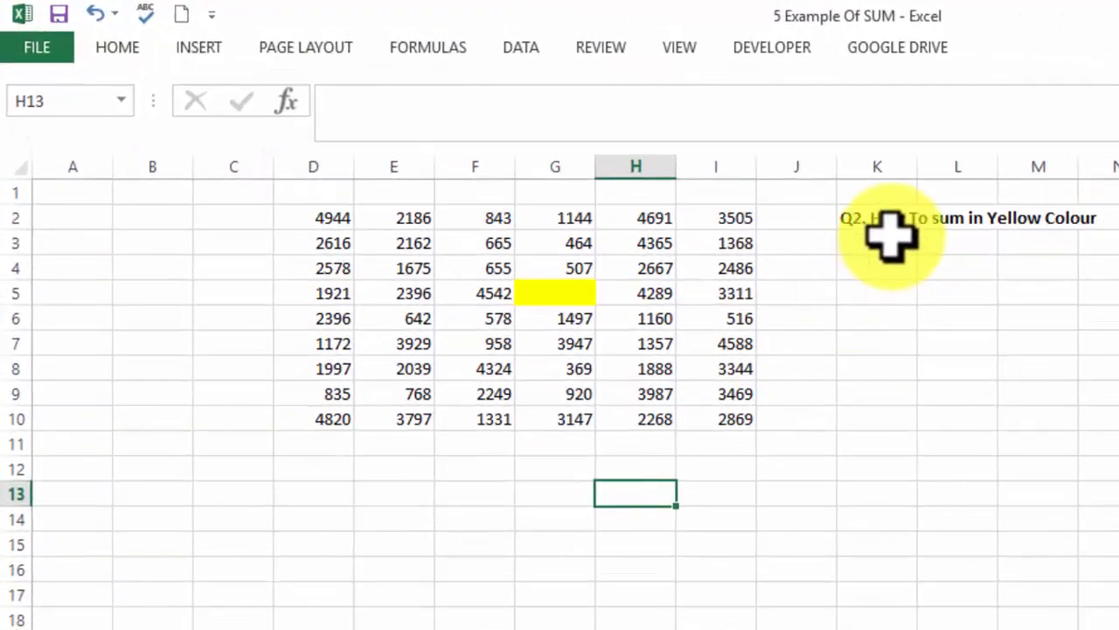
click(558, 298)
text(=)
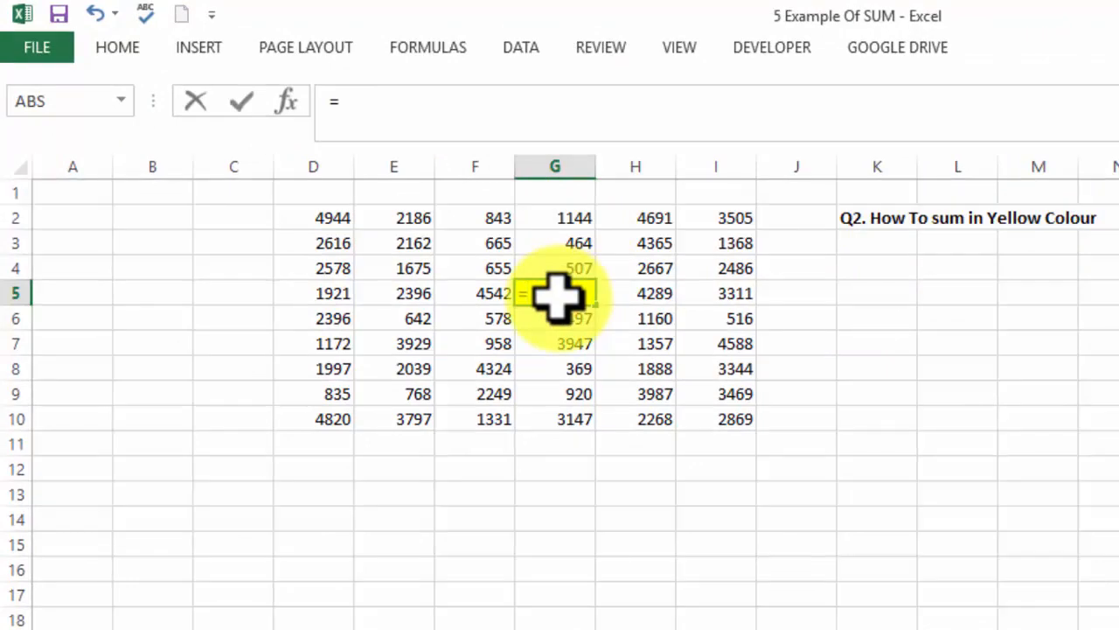
text(sum()
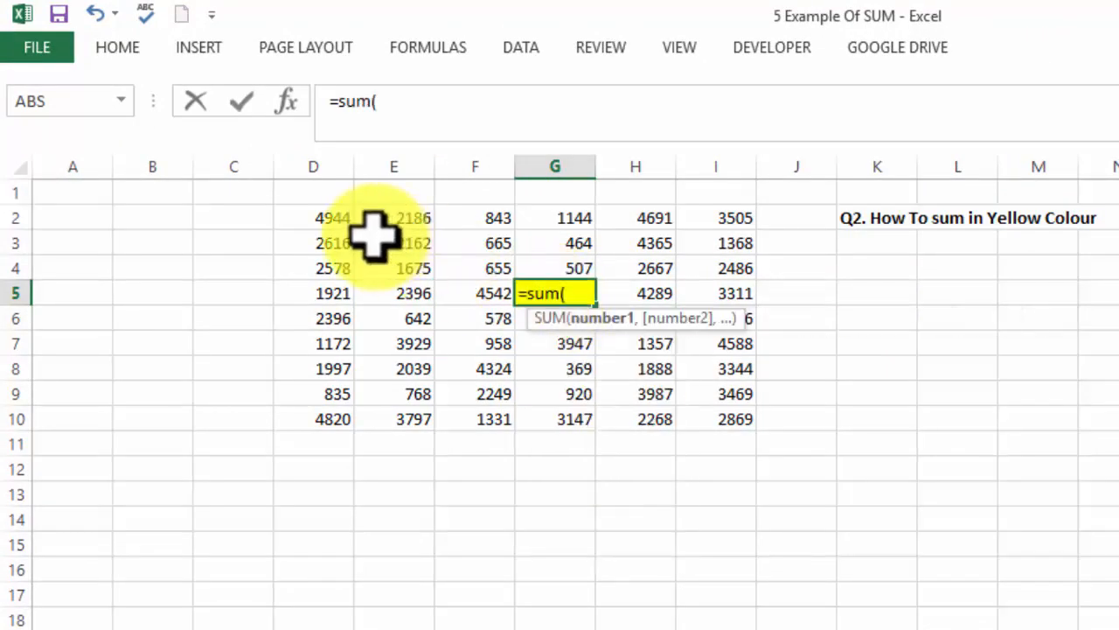
drag(331, 217, 725, 420)
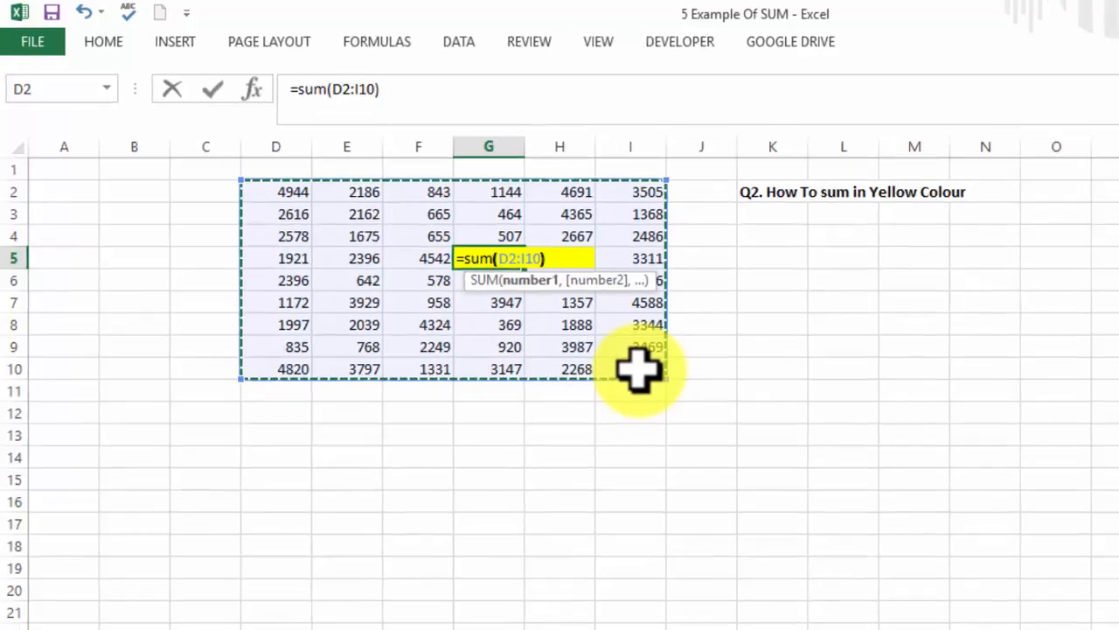
key(Return)
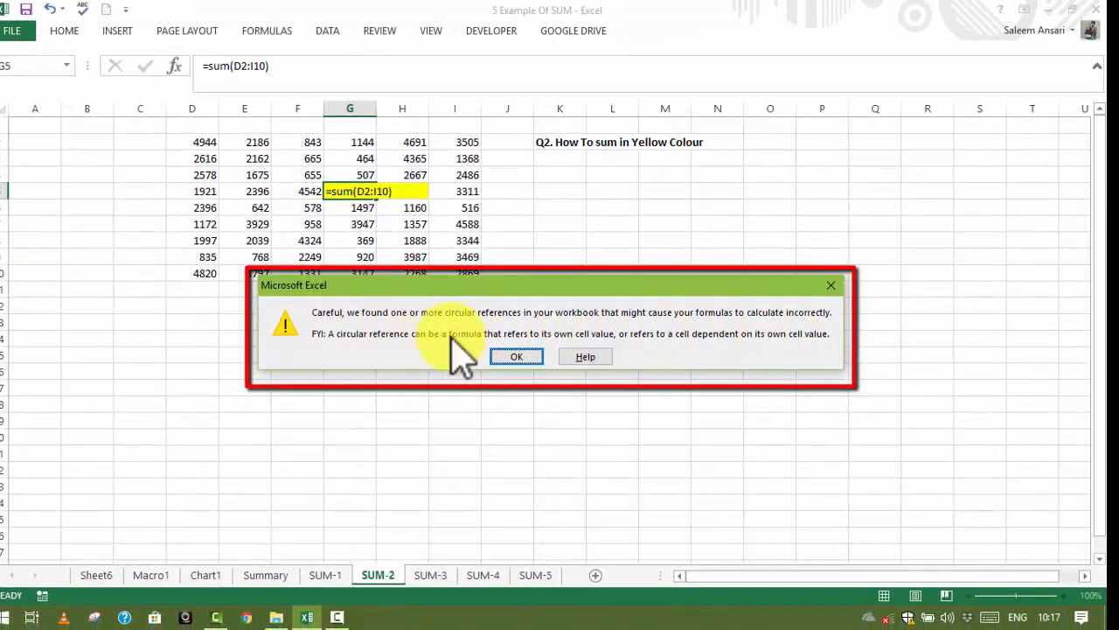
click(511, 354)
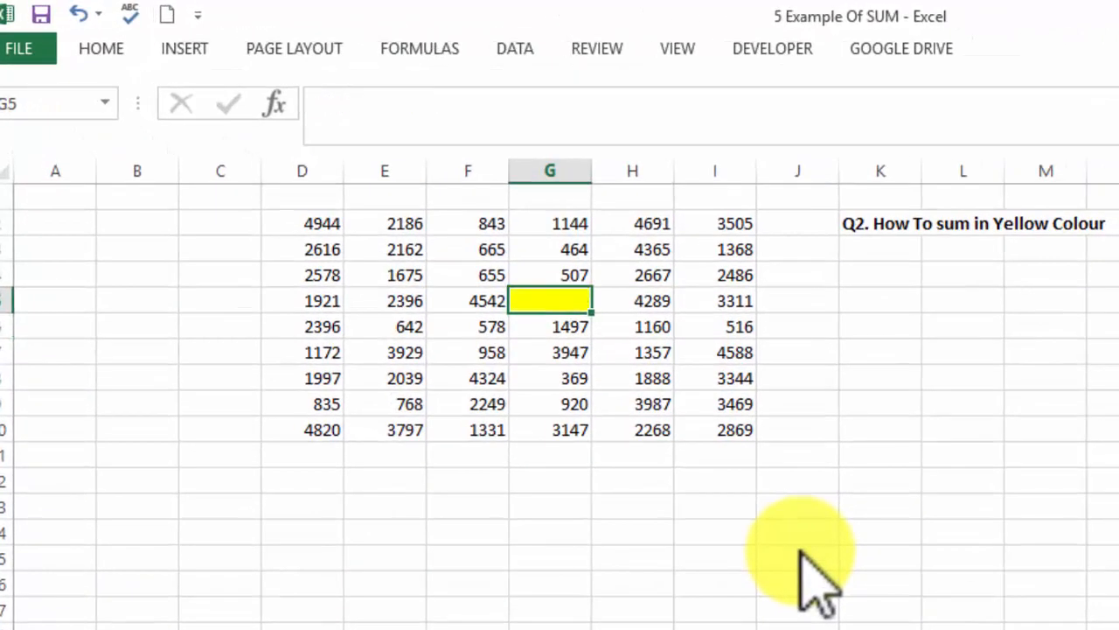
Set the workbook's calculation option to Manual
click(420, 48)
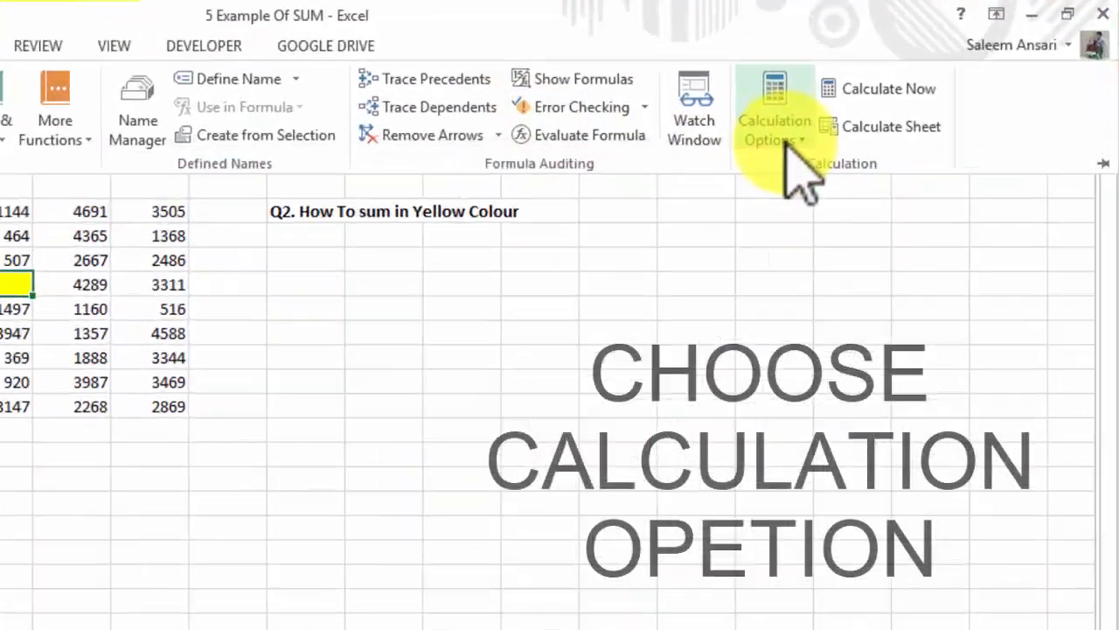
click(892, 96)
click(557, 377)
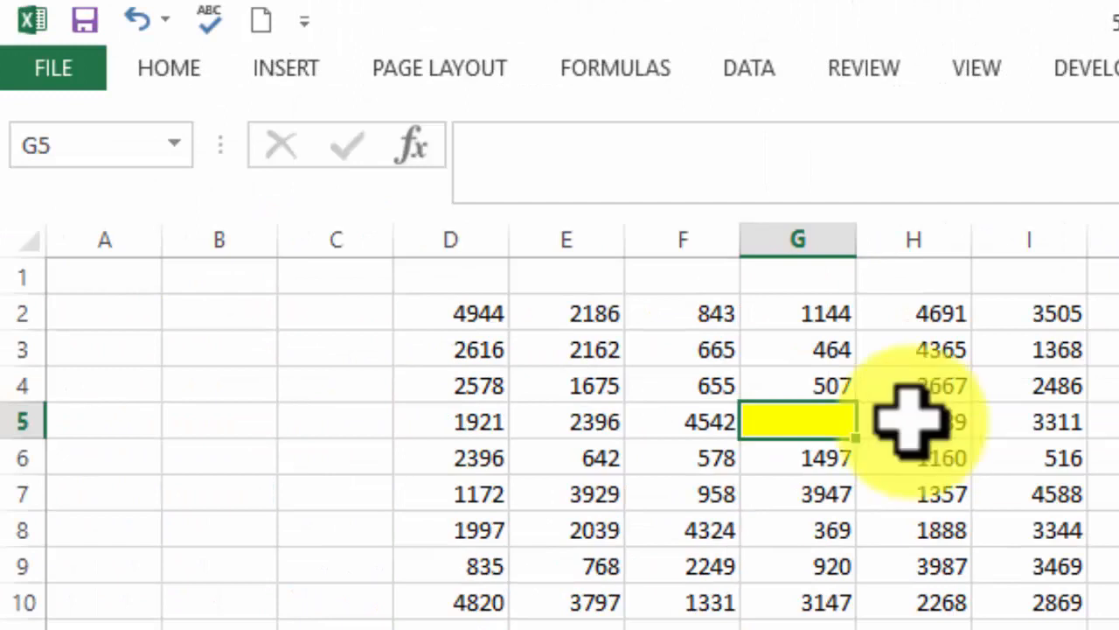
Enter a SUM formula over D2:I10 in the yellow cell G5, which lies inside that range
text(=s)
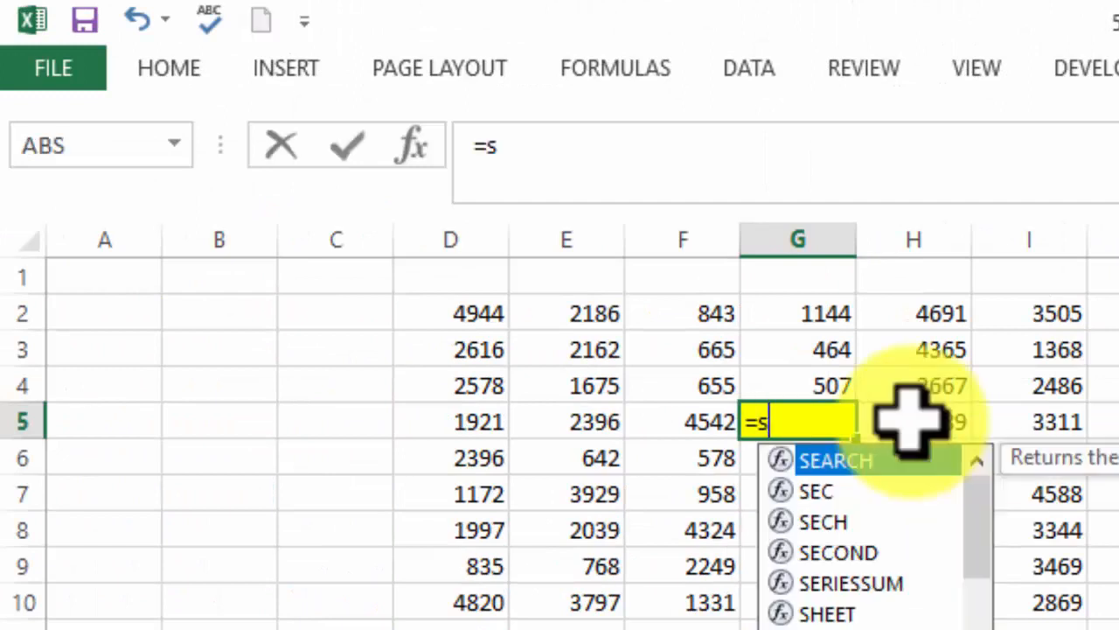
text(um()
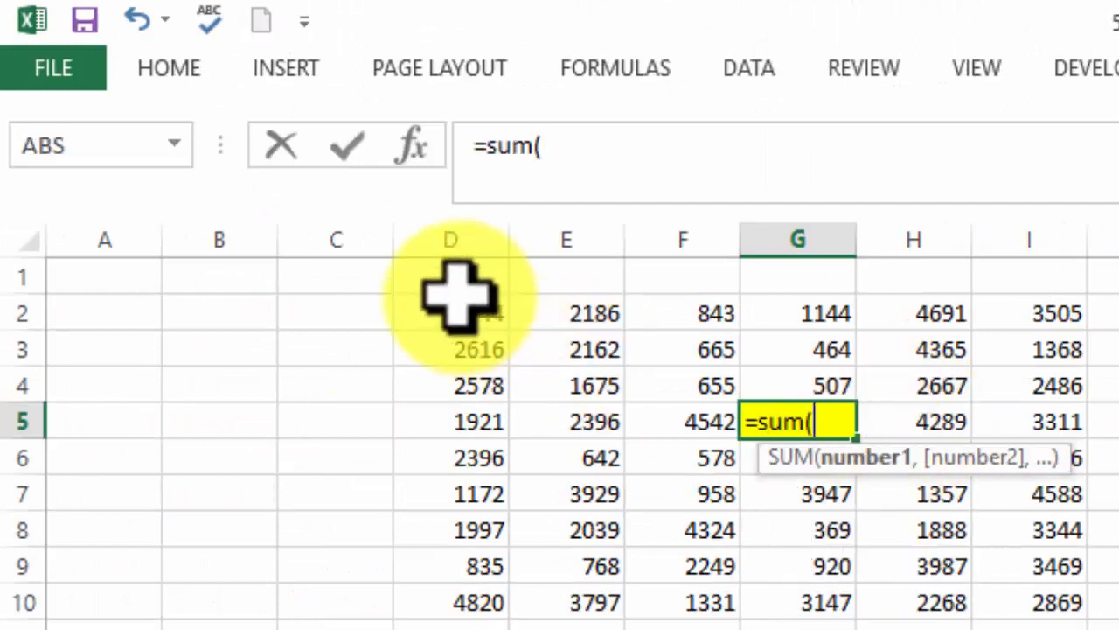
drag(451, 306, 1037, 581)
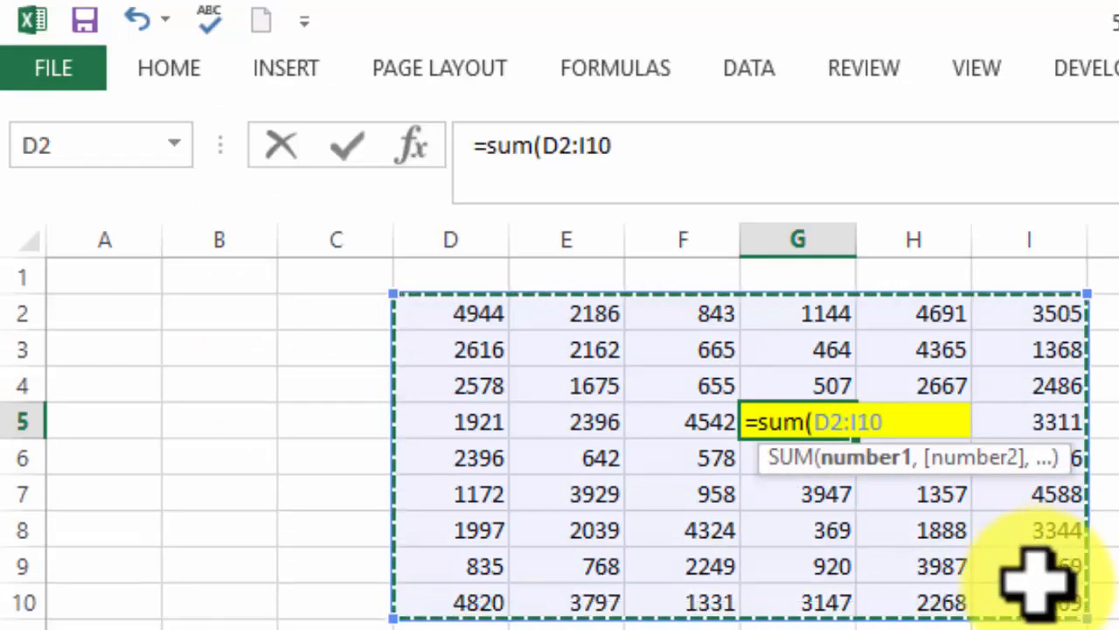
key(Return)
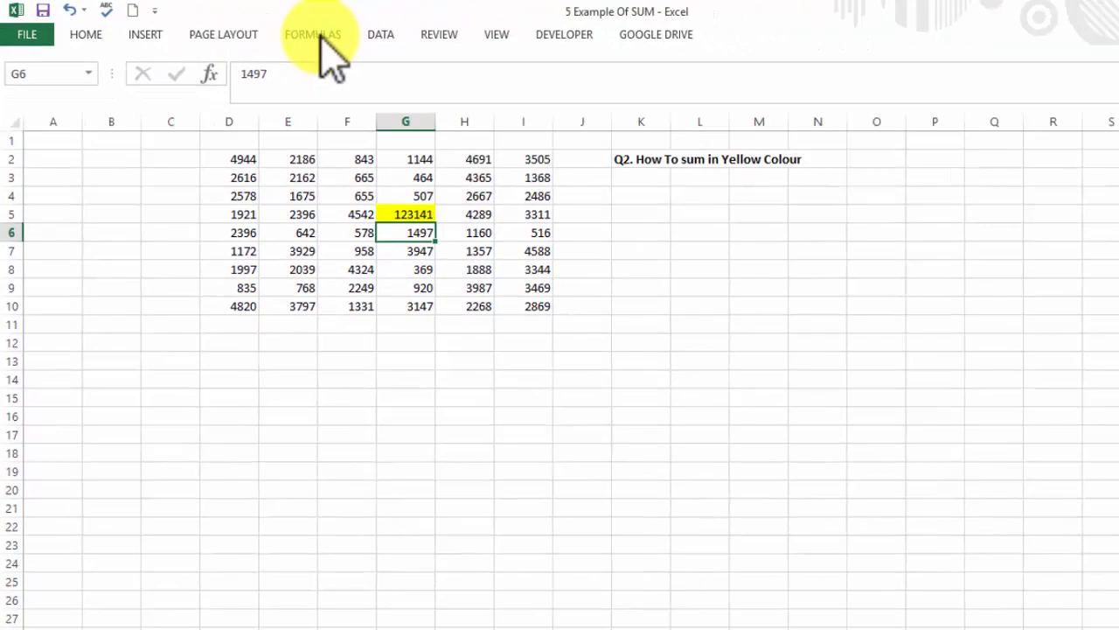
Set the workbook's calculation option back to Automatic
click(320, 40)
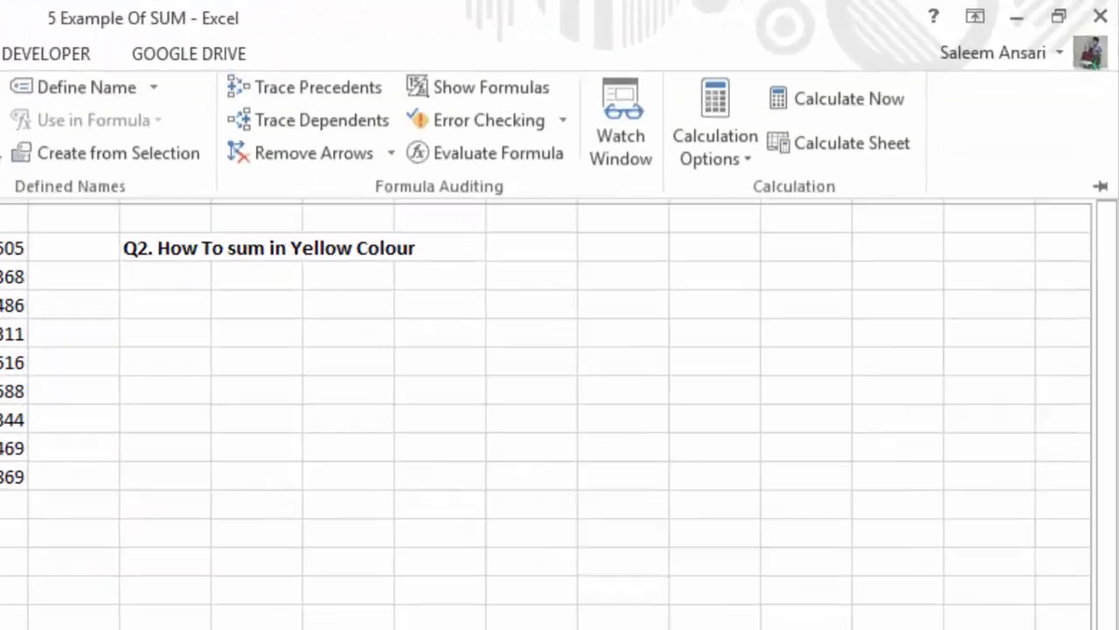
click(557, 241)
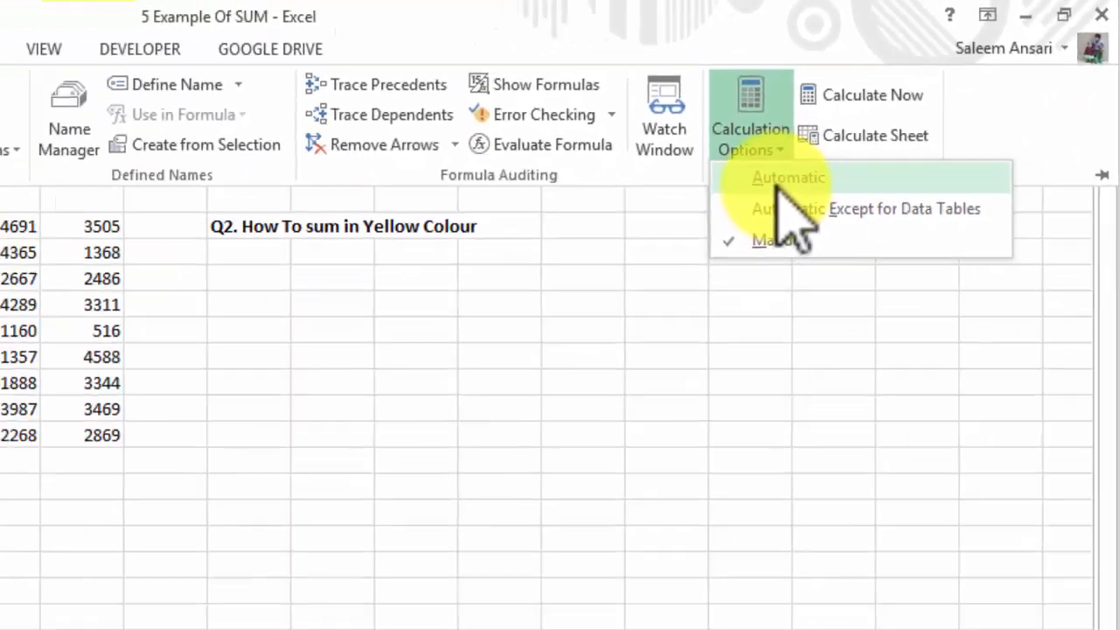
click(573, 292)
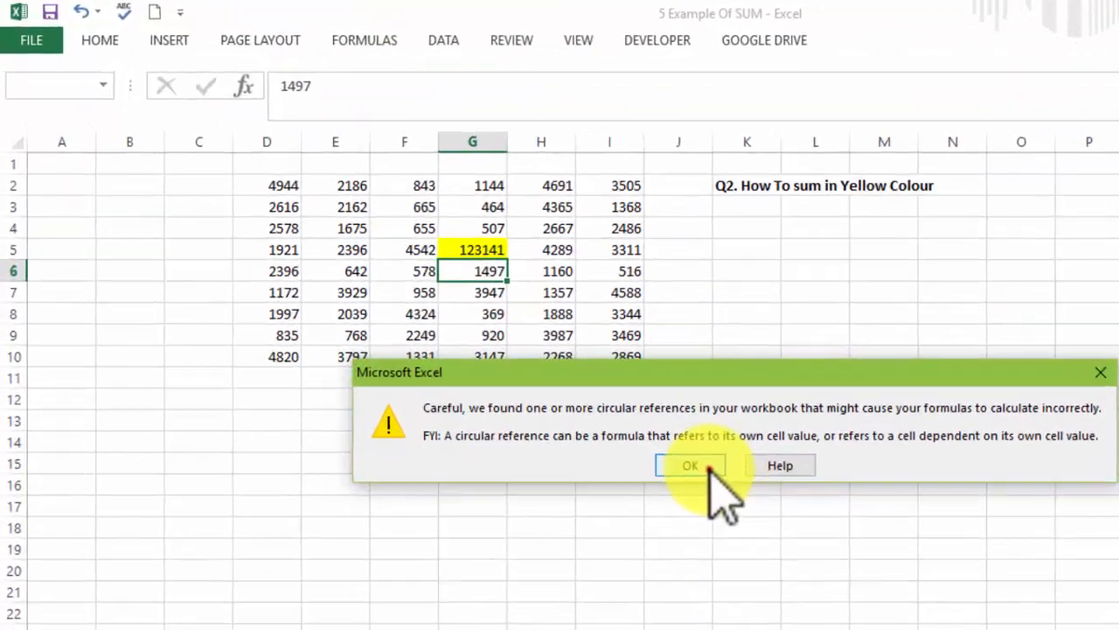
click(529, 356)
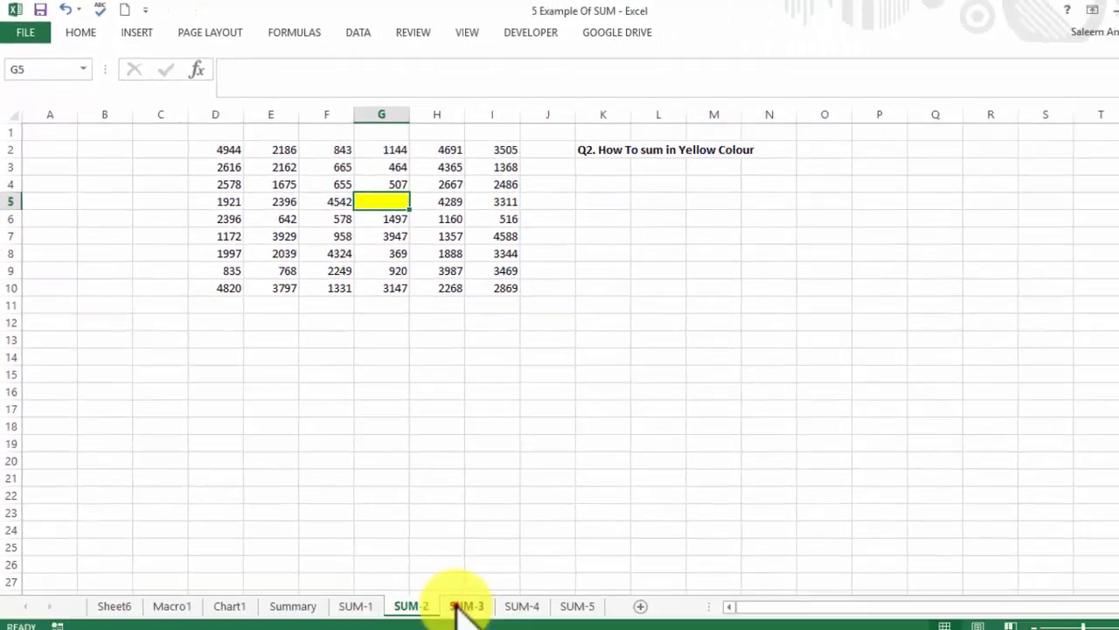
On the SUM-3 sheet, examine the number groups in column E and the blank yellow cell beneath each group
click(460, 607)
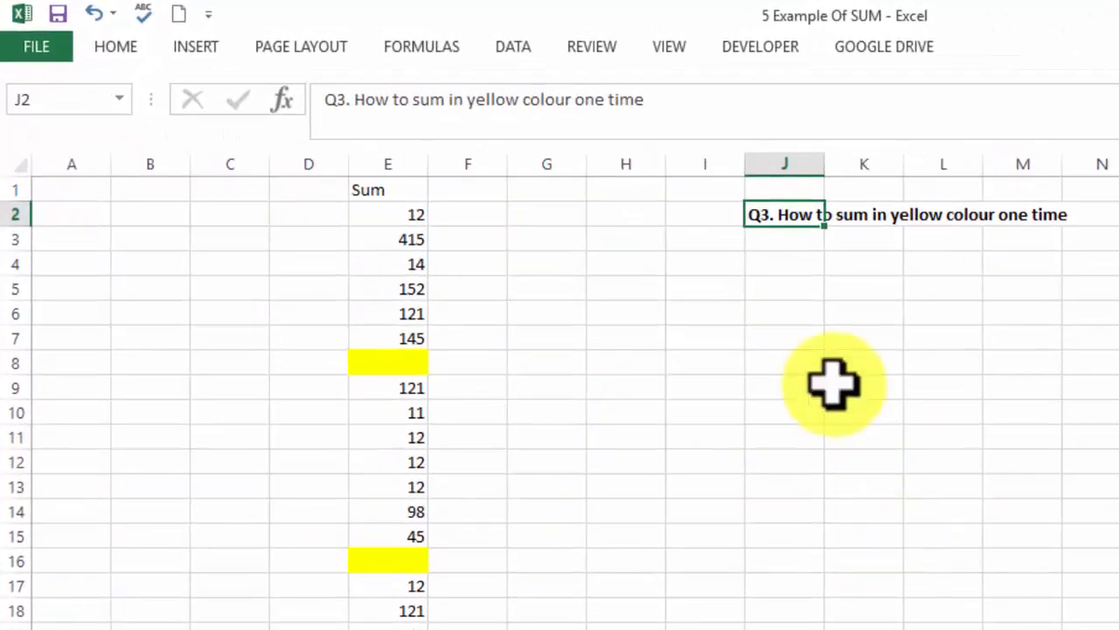
click(800, 336)
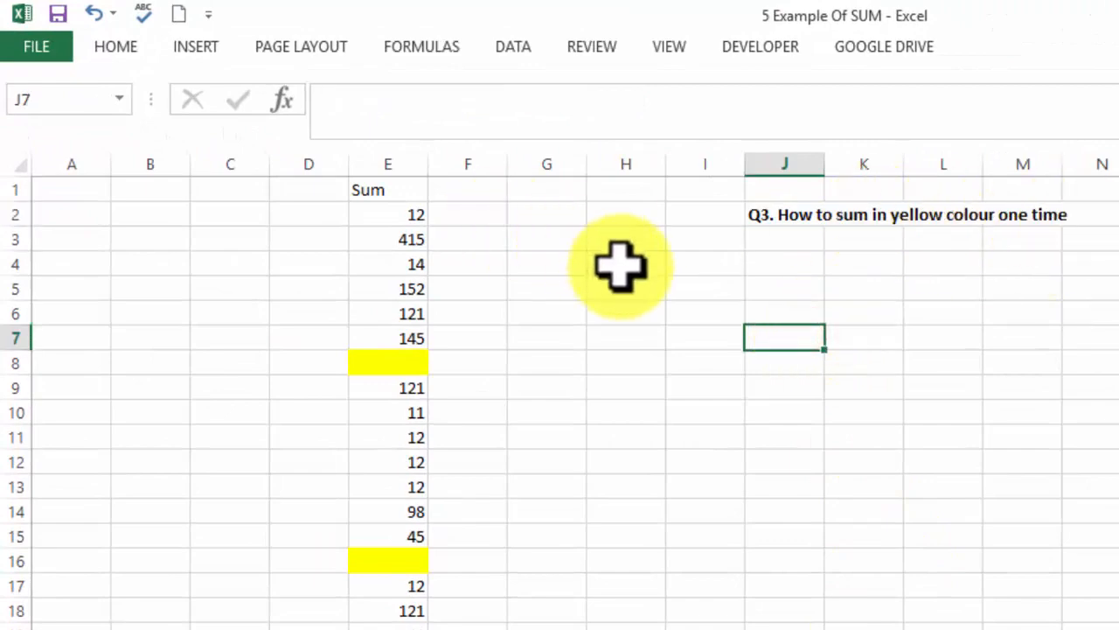
drag(374, 218, 367, 327)
click(380, 363)
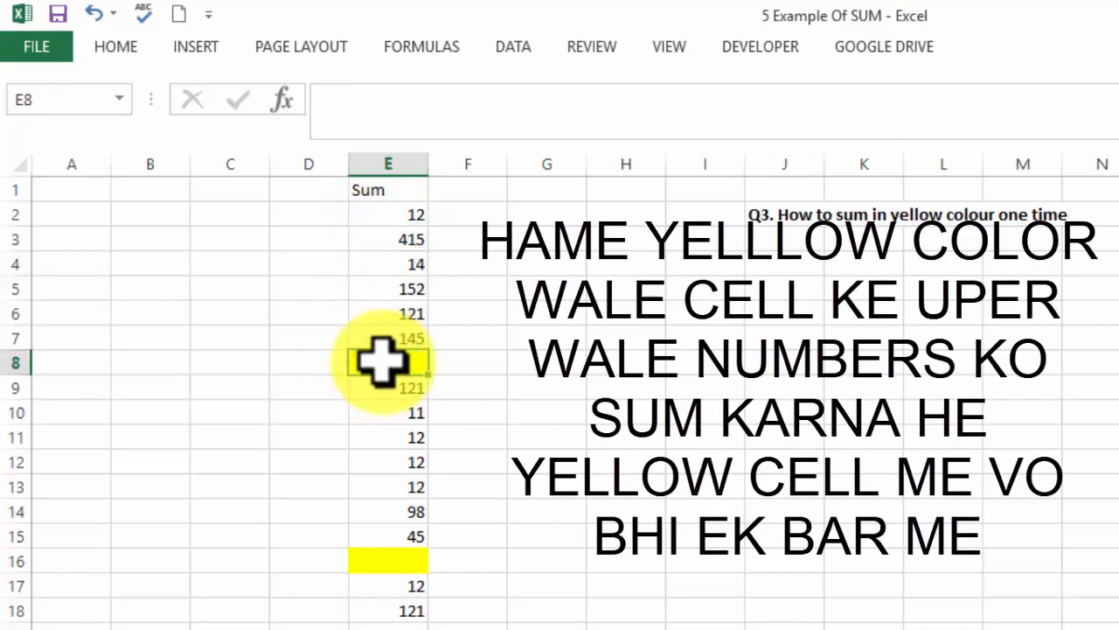
drag(386, 395, 372, 538)
click(369, 559)
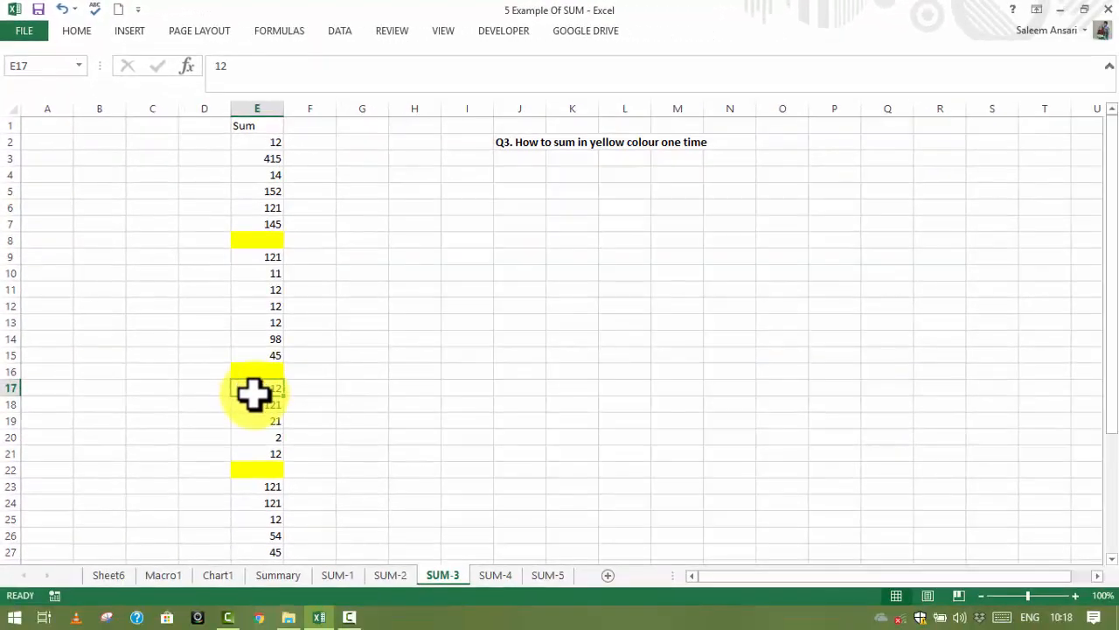
drag(302, 480, 318, 573)
click(463, 332)
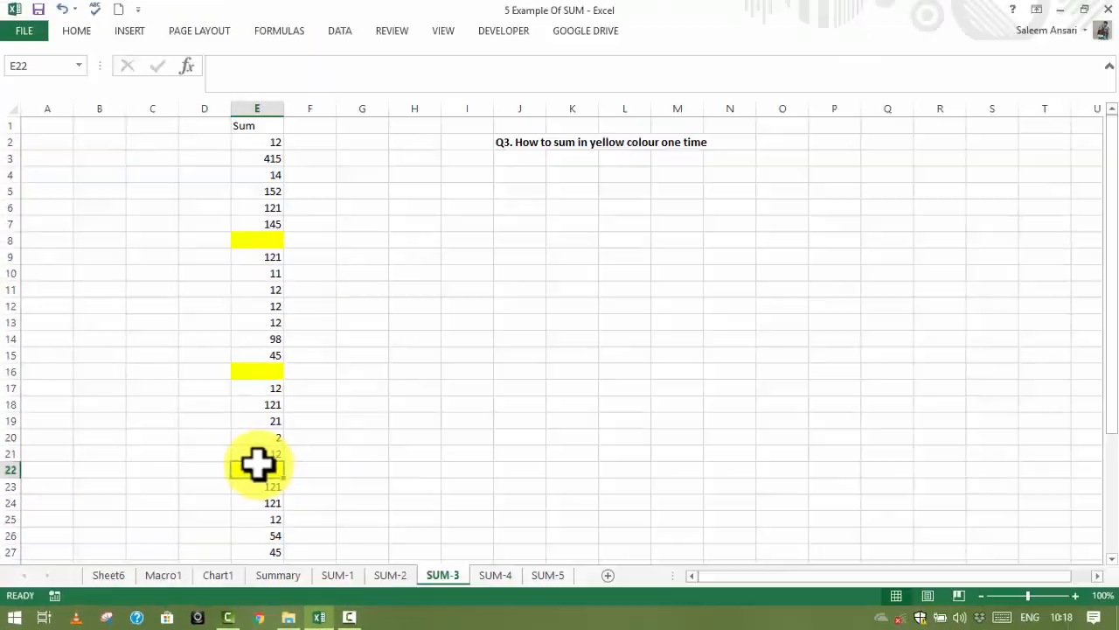
drag(1115, 341, 1098, 463)
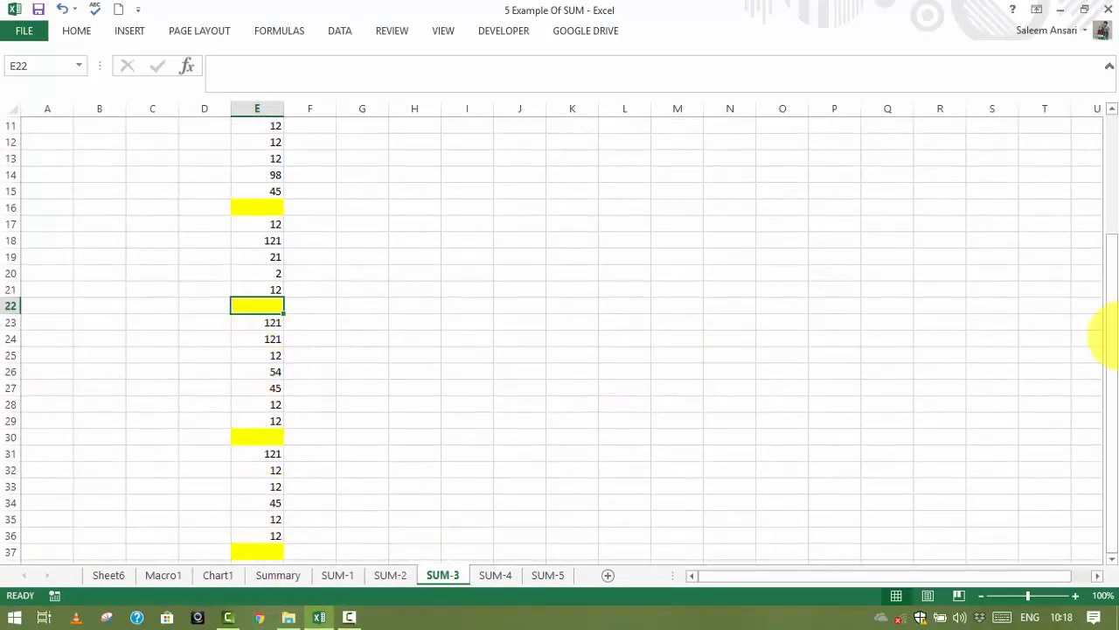
drag(1109, 337, 1006, 149)
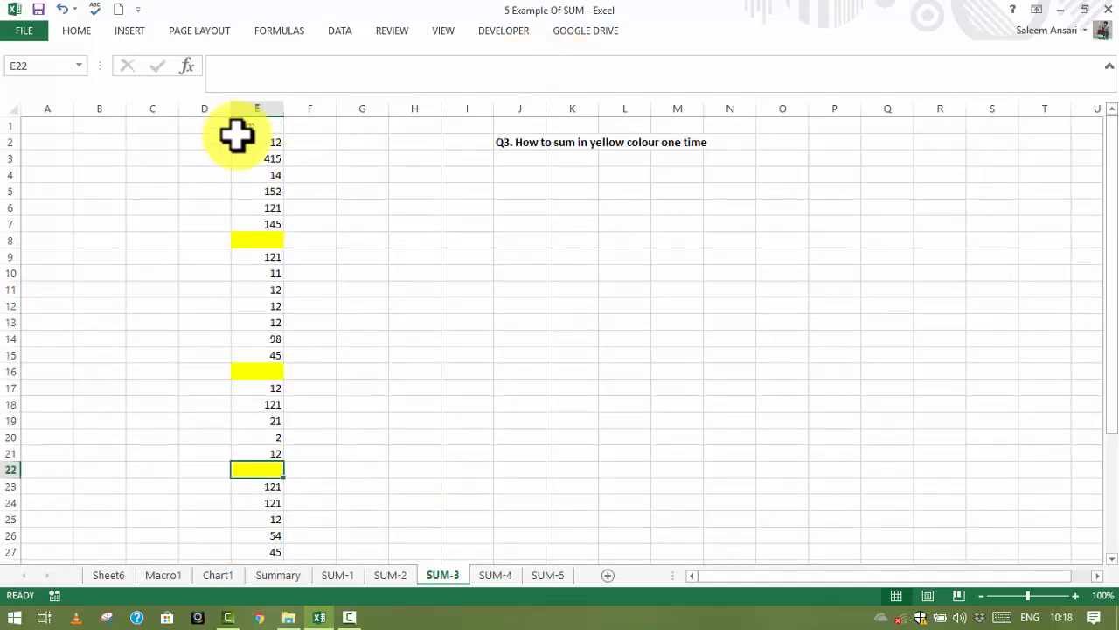
Select the blank yellow cells within E2:E37 using Go To Special with Blanks, and fill them all at once with AutoSum
drag(268, 142, 260, 532)
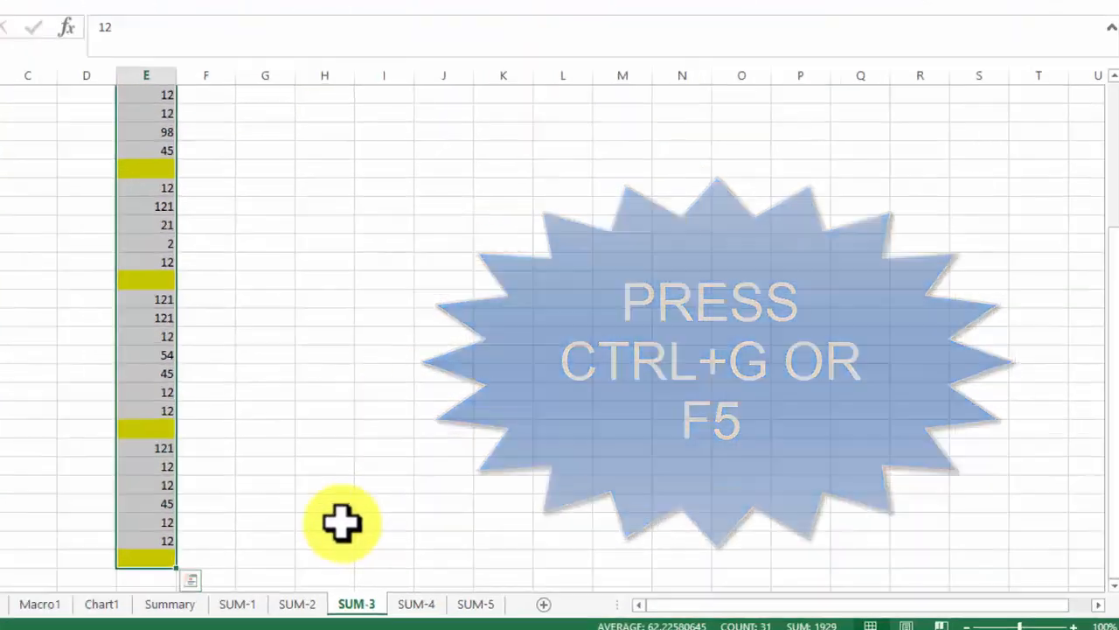
key(ctrl+g)
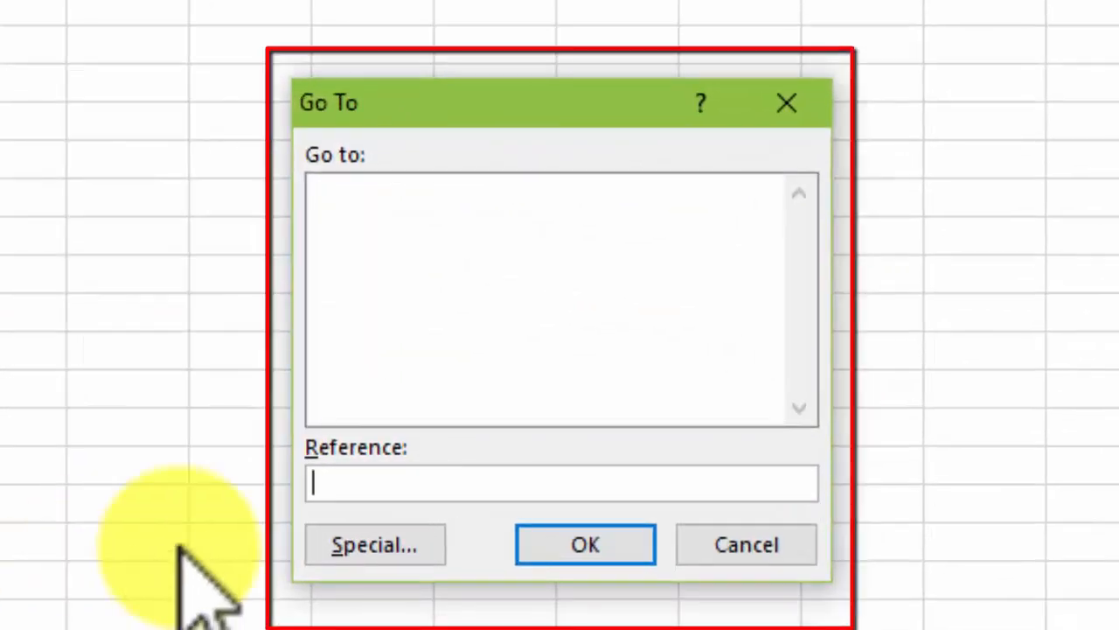
click(372, 544)
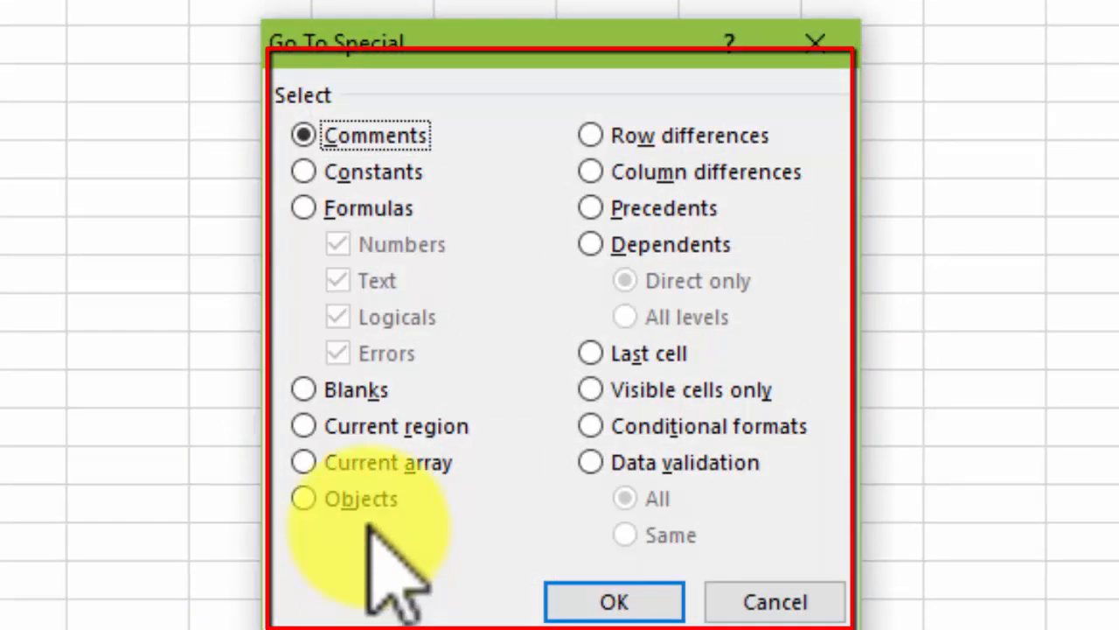
click(362, 385)
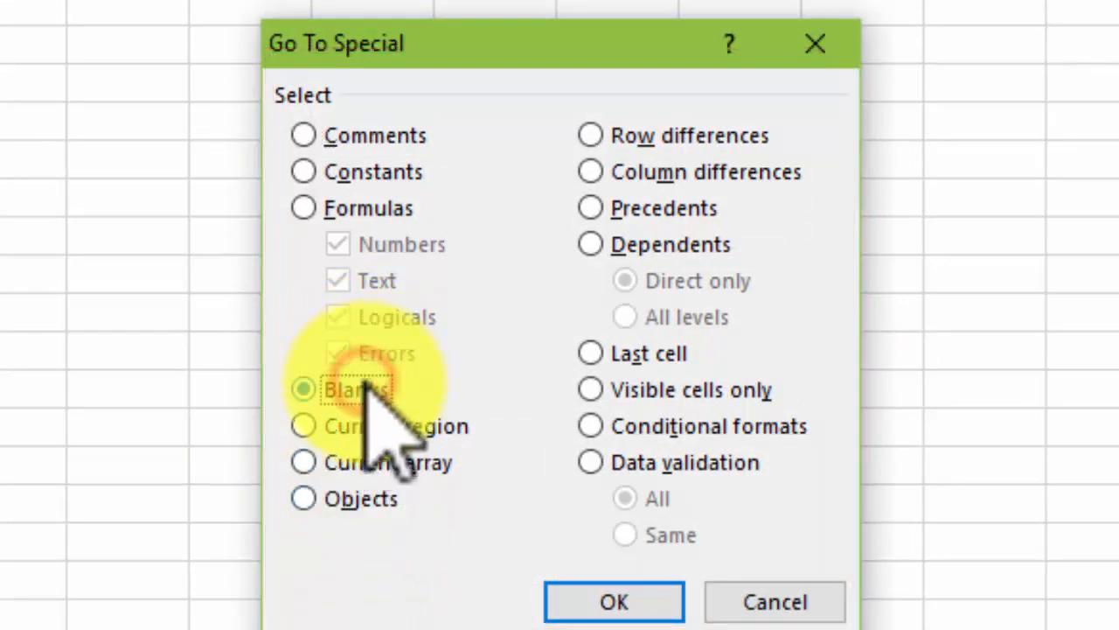
click(612, 602)
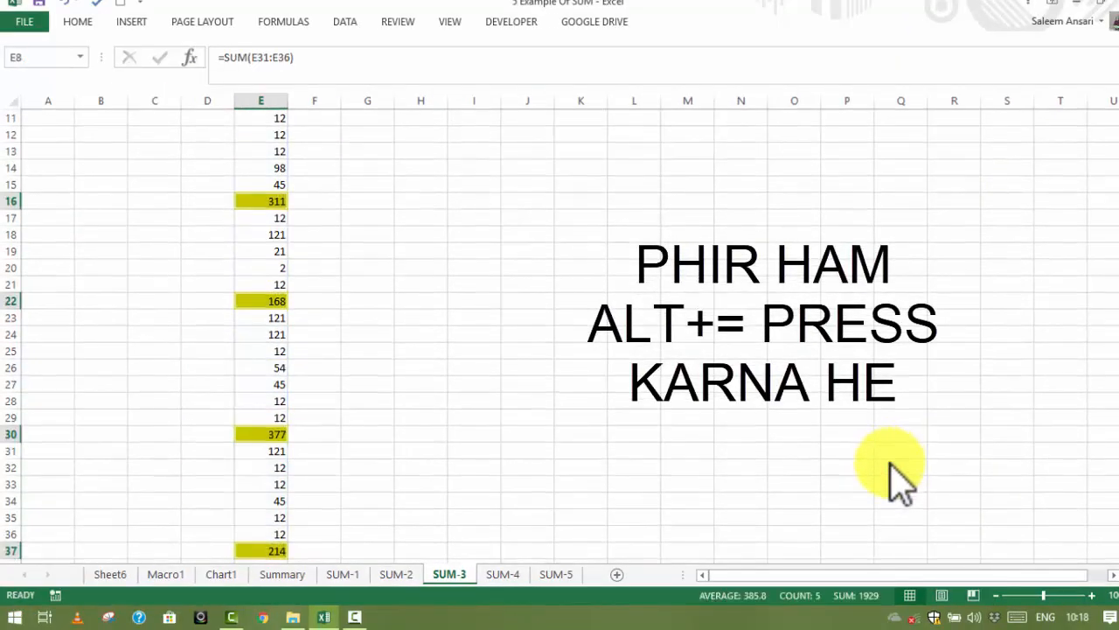
click(365, 333)
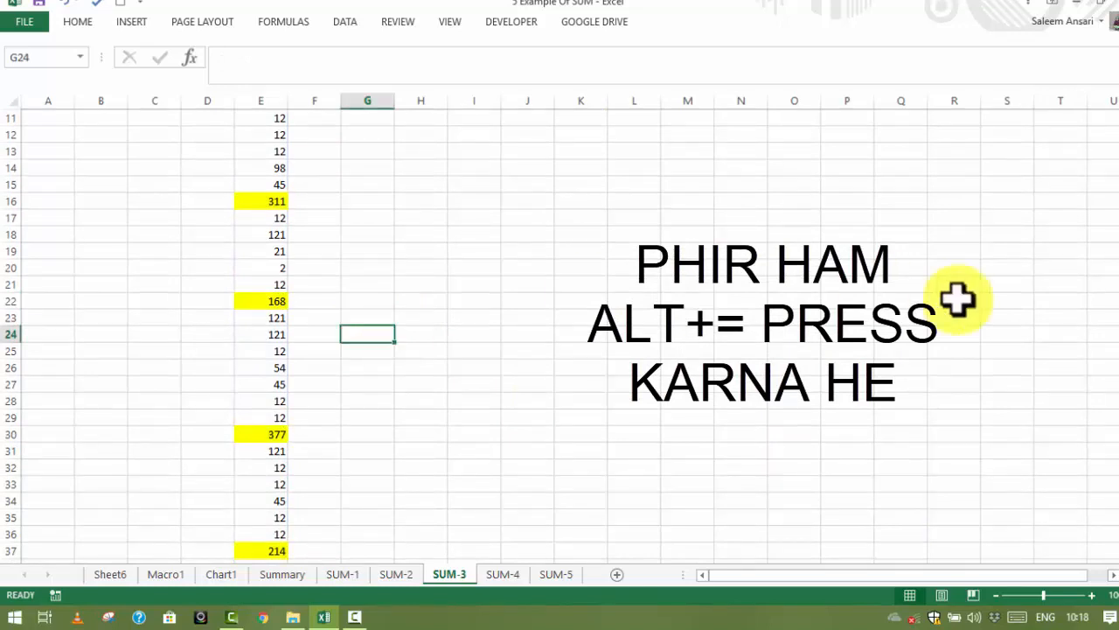
Check the first group E2:E7 against the SUM formula in the yellow cell E8
drag(1113, 304, 1112, 131)
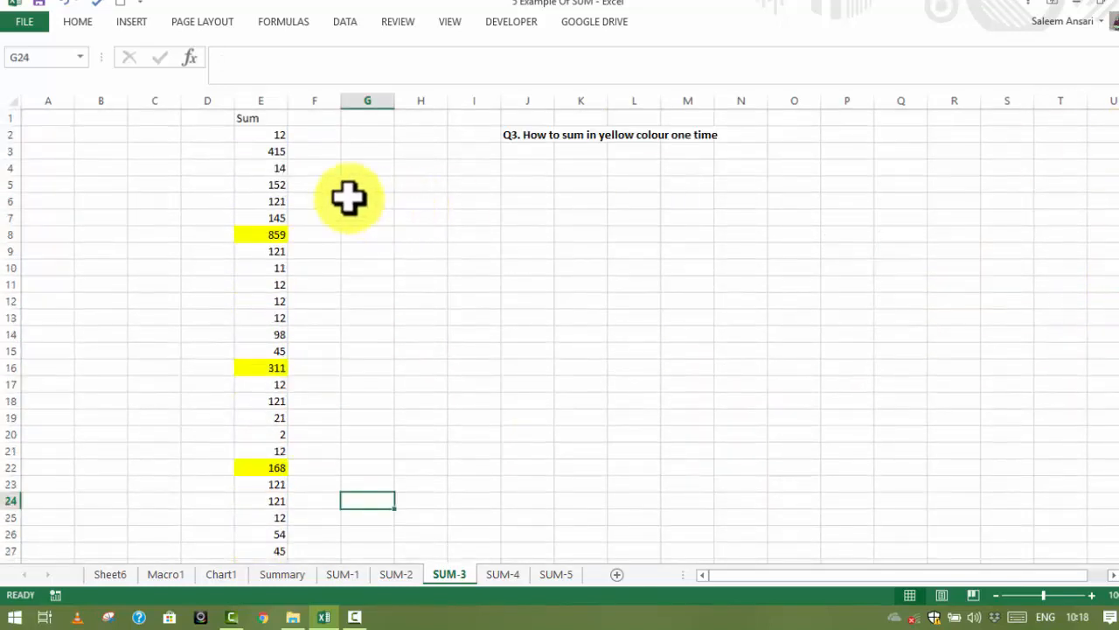
drag(271, 132, 266, 194)
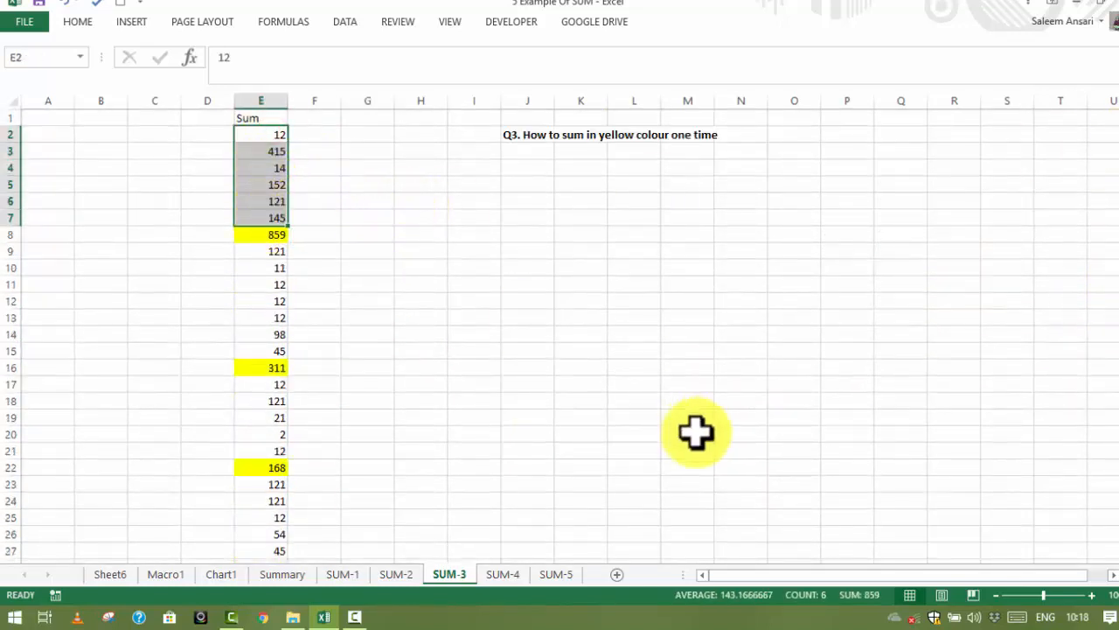
click(255, 236)
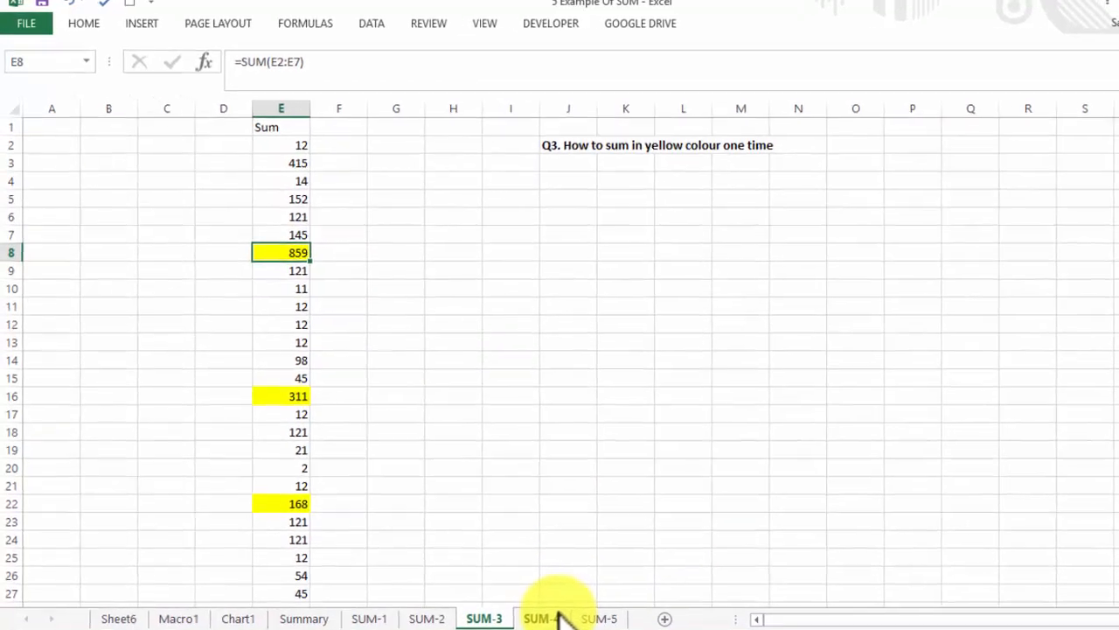
Switch to the SUM-4 sheet and review its question and the list of error types in column I
click(505, 574)
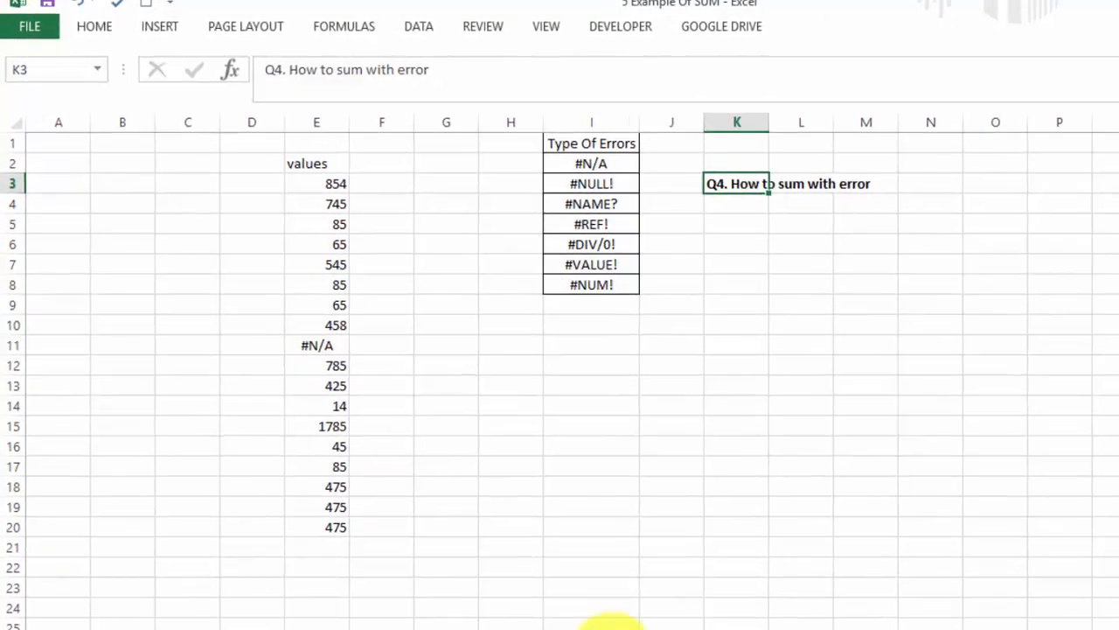
click(801, 244)
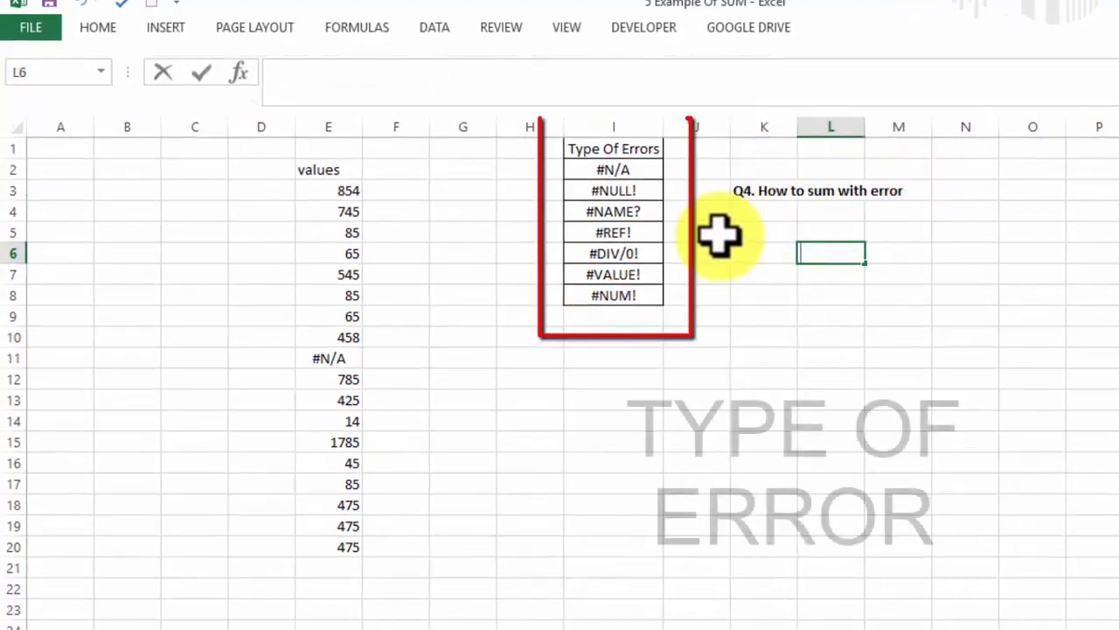
click(772, 212)
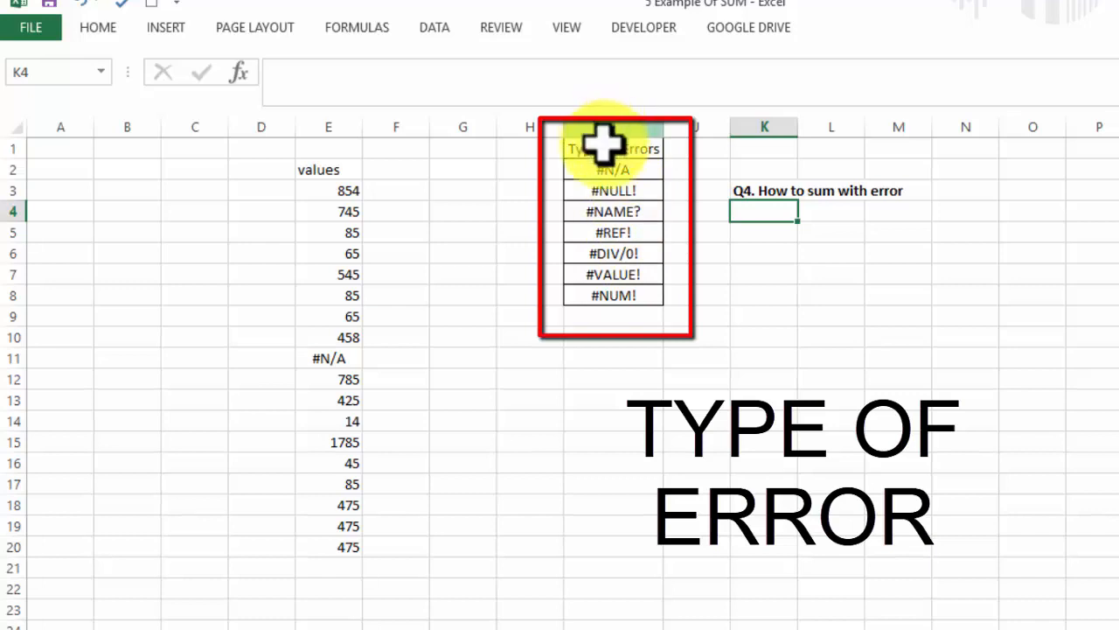
Try to total the values containing an error with a plain SUM of E3:E20 in cell E22
click(344, 584)
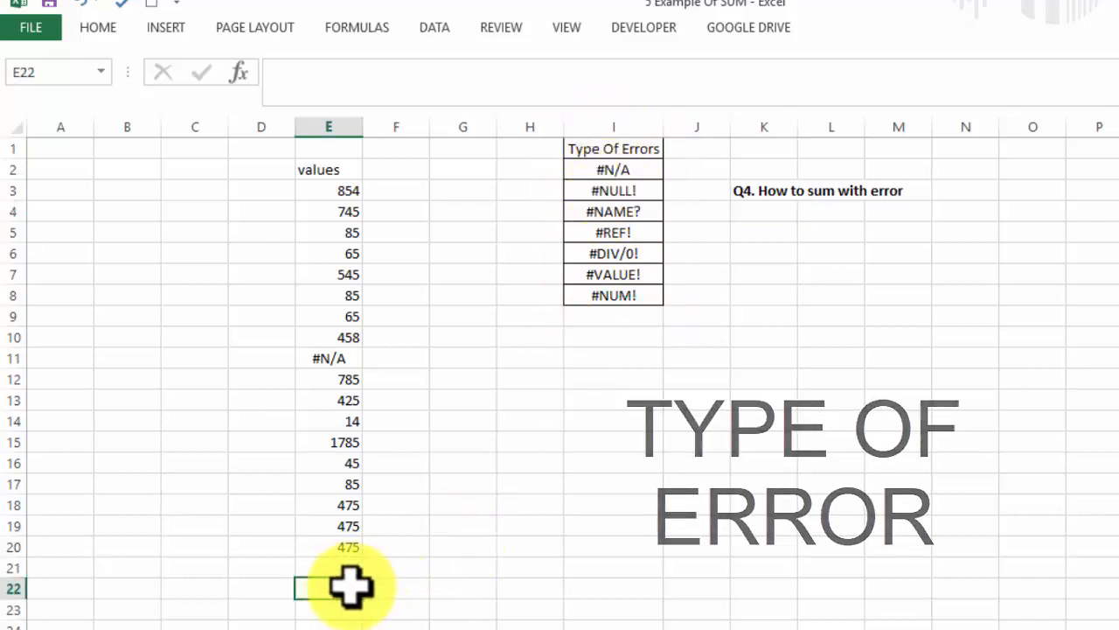
text(=)
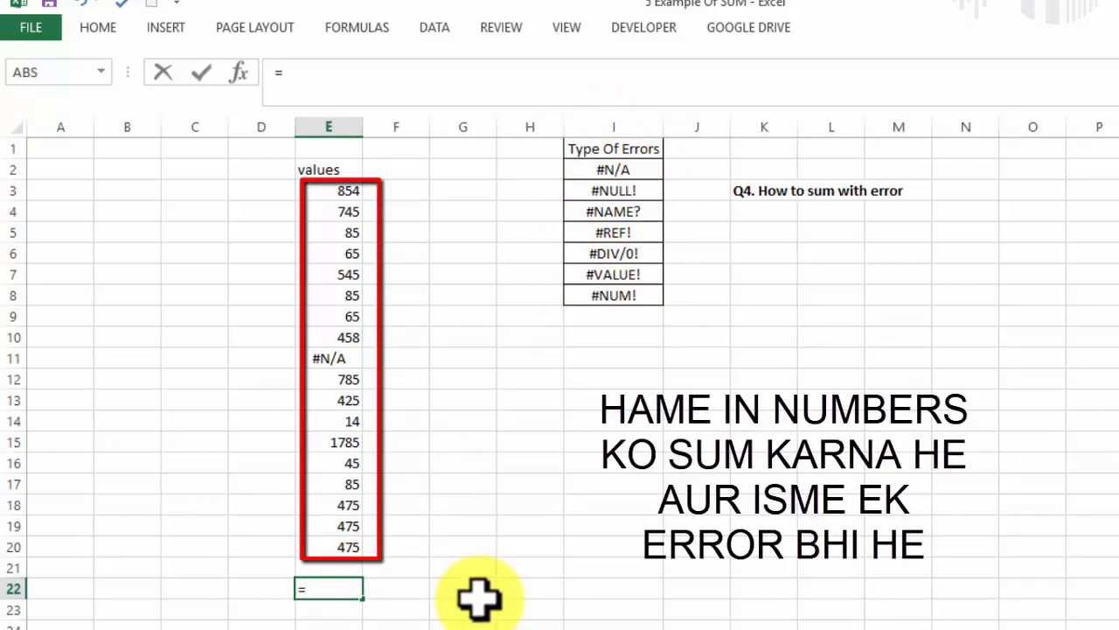
text(sum()
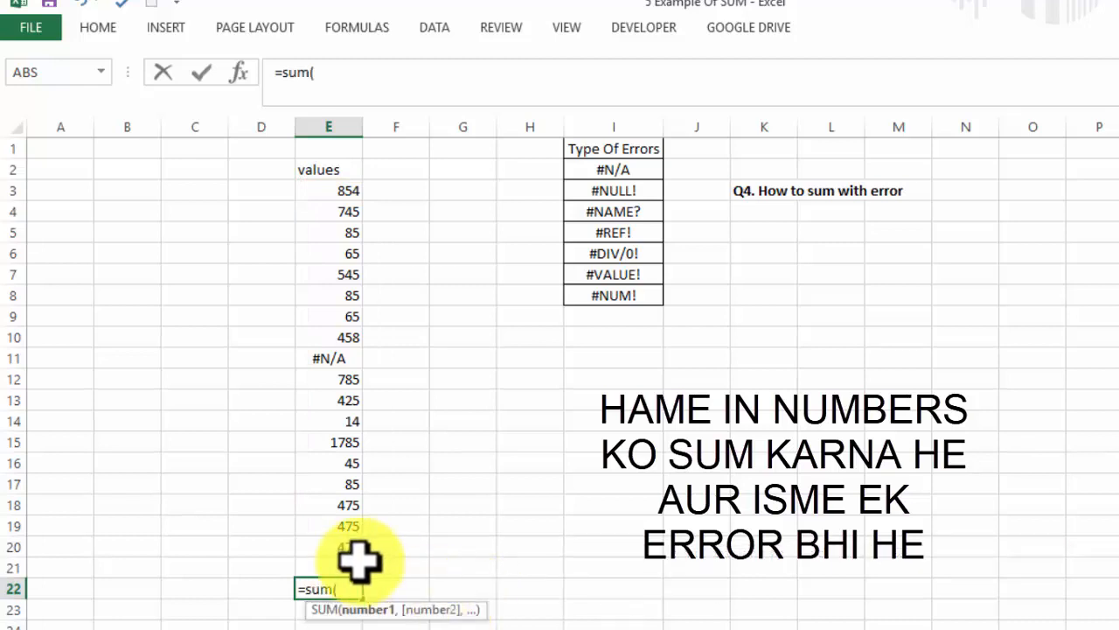
drag(354, 550, 325, 201)
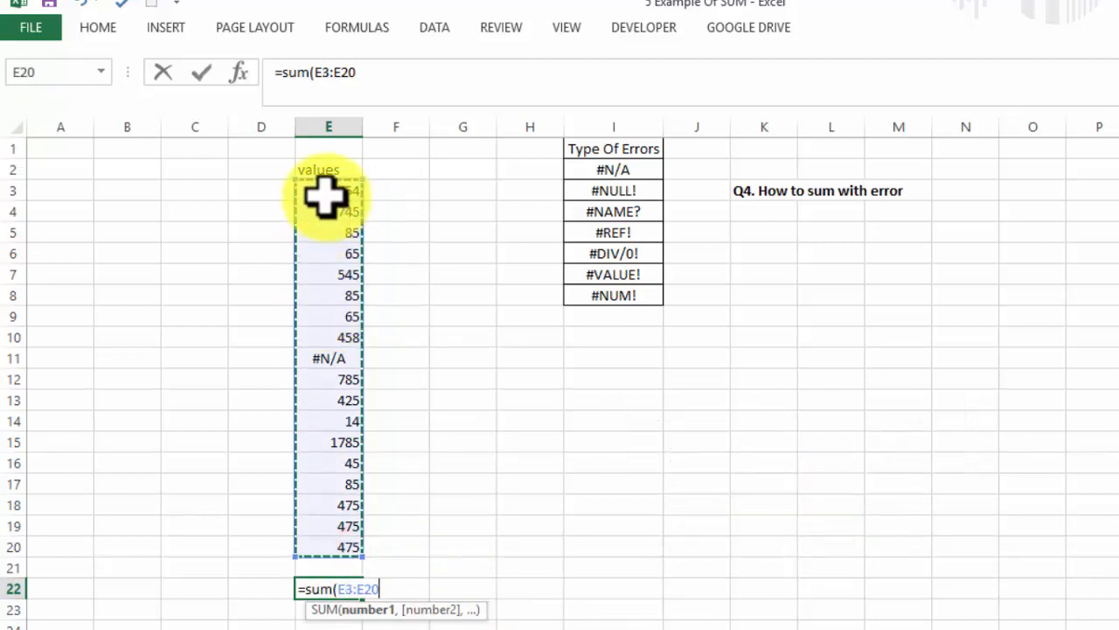
key(Return)
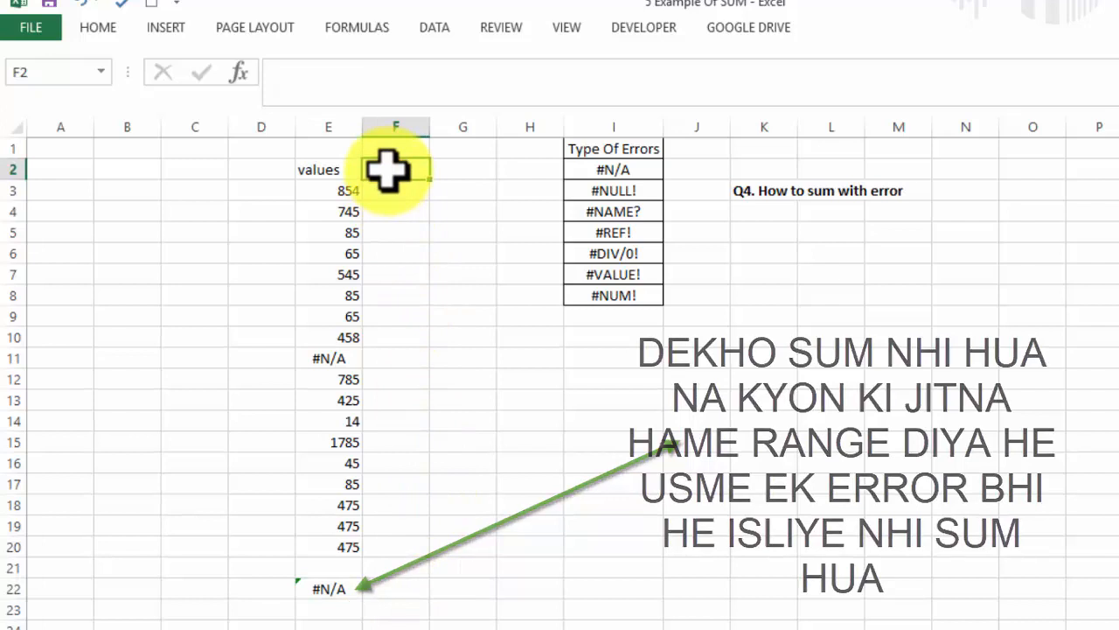
Add a Help heading in F2 and enter =IFERROR(E3,0) in F3 beneath it
text(Help)
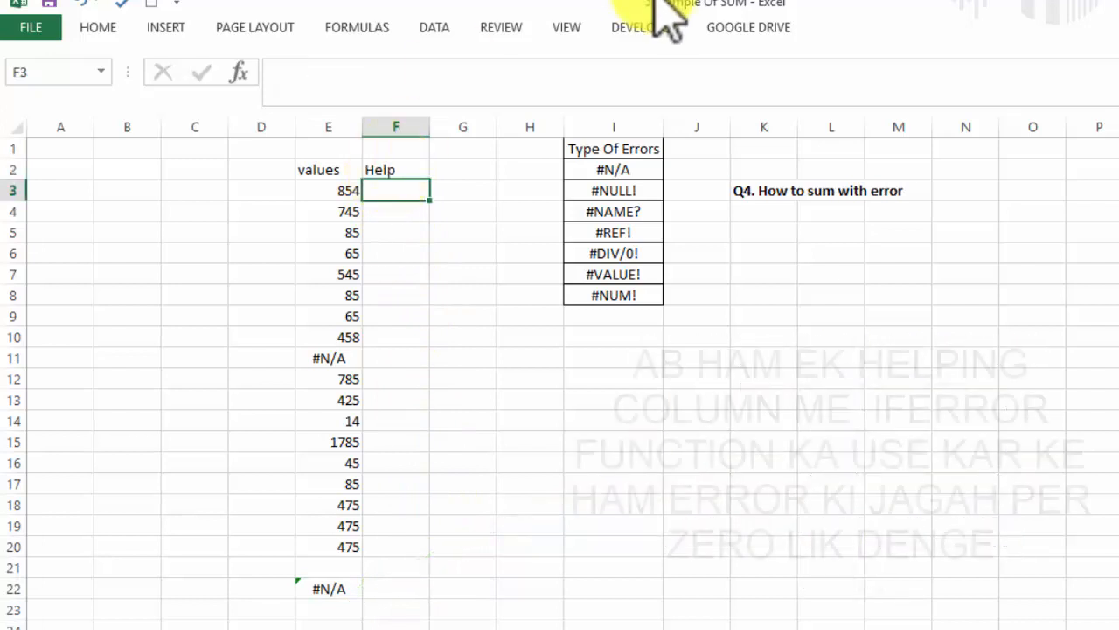
text(=if)
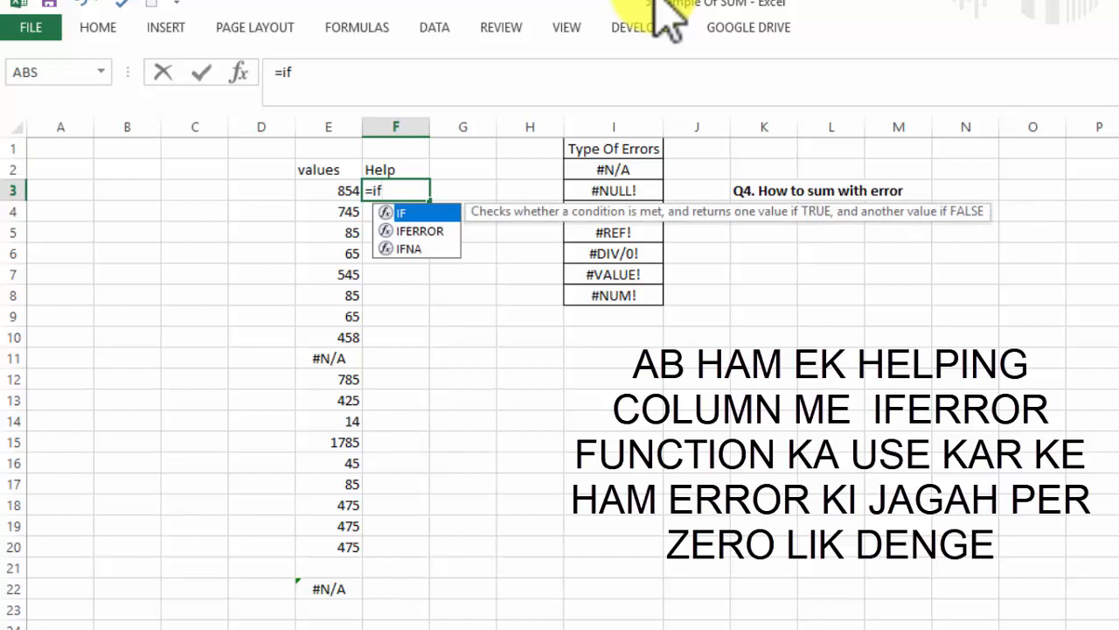
key(Tab)
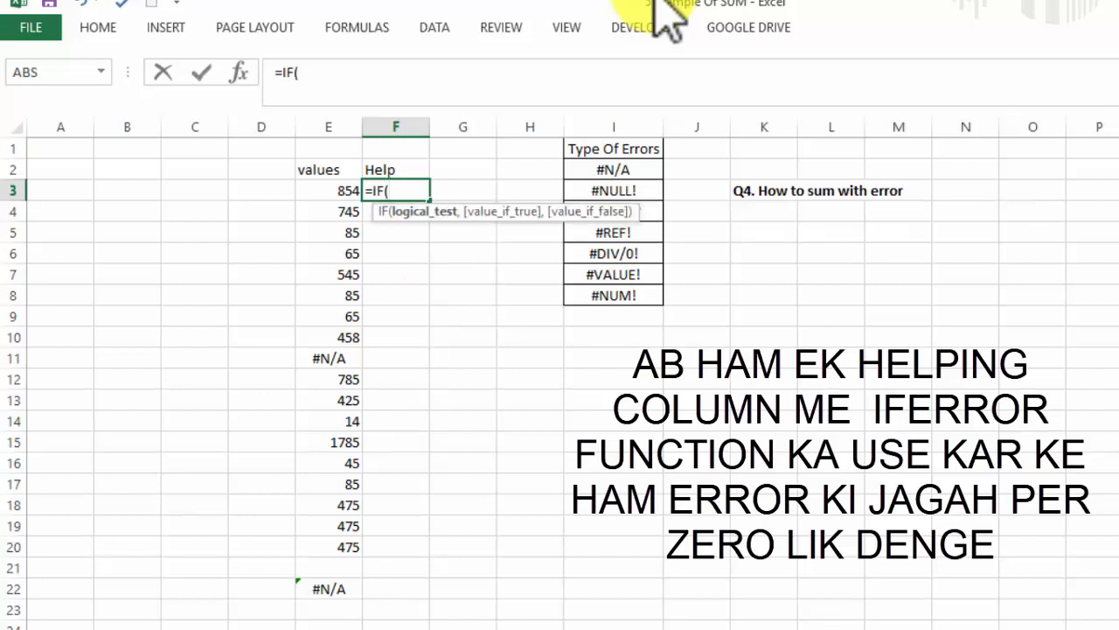
key(BackSpace)
key(Down)
key(Tab)
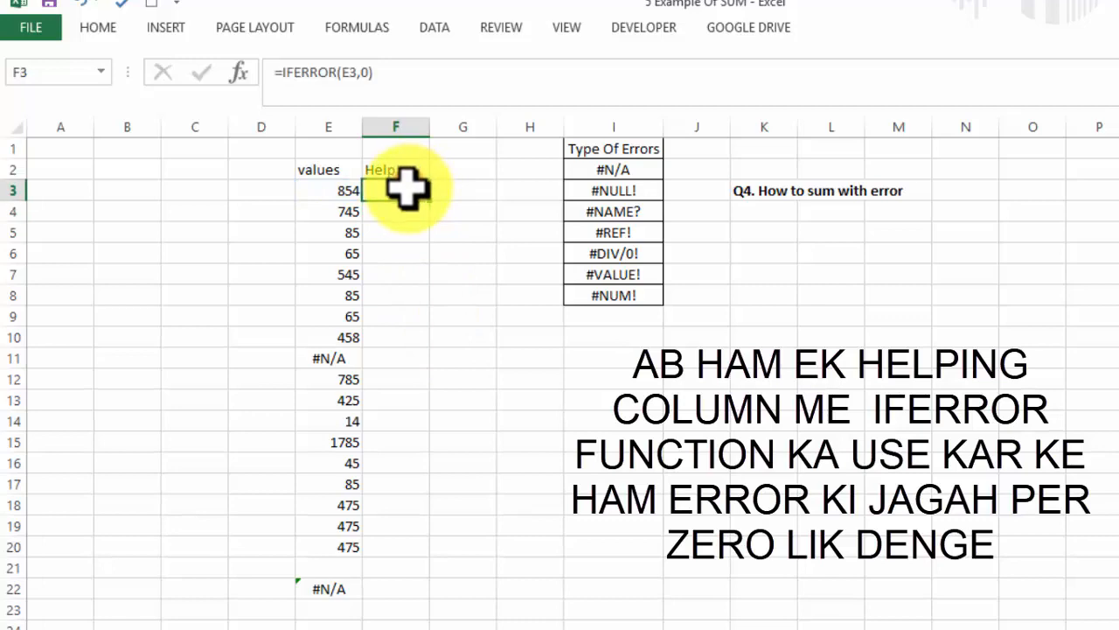
Fill the IFERROR formula down through F3:F20 and compare the two cells of row 11
drag(407, 186, 398, 542)
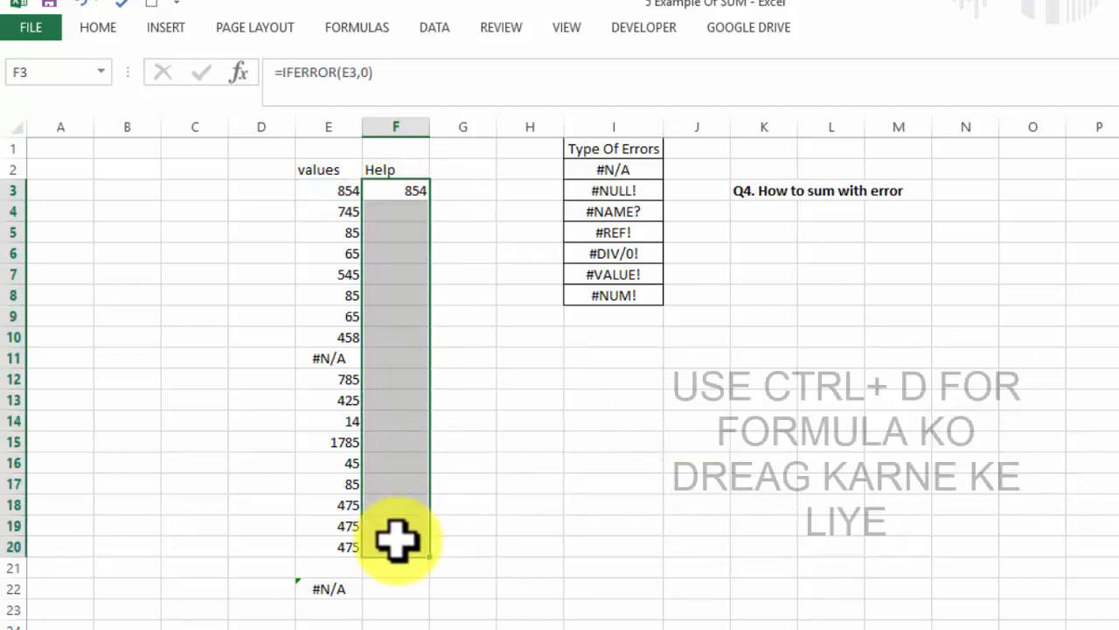
key(ctrl+d)
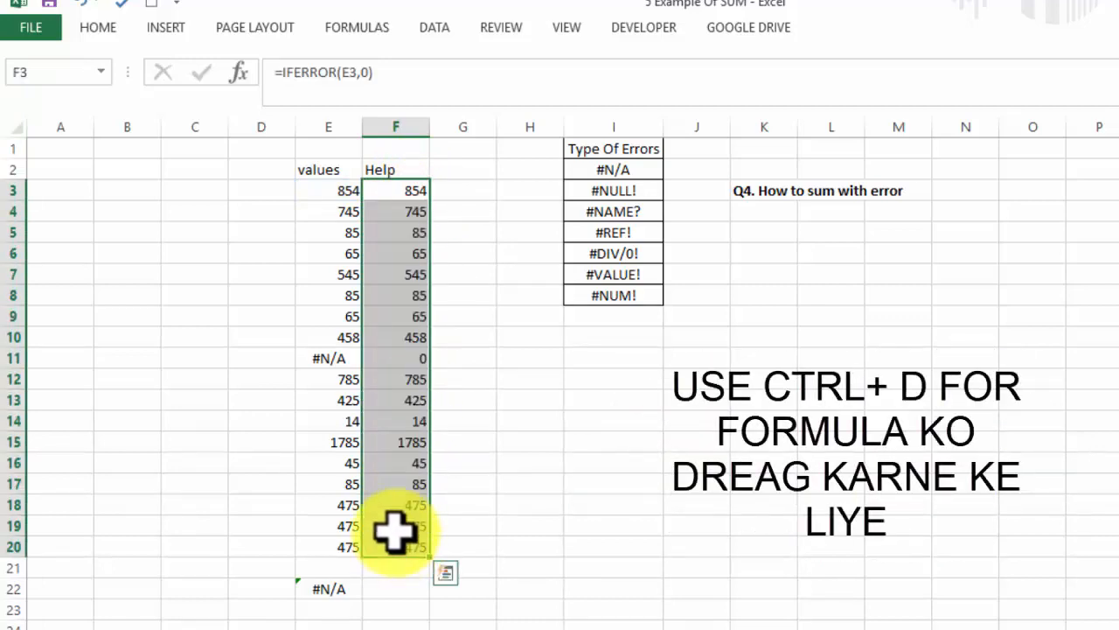
click(371, 379)
click(332, 357)
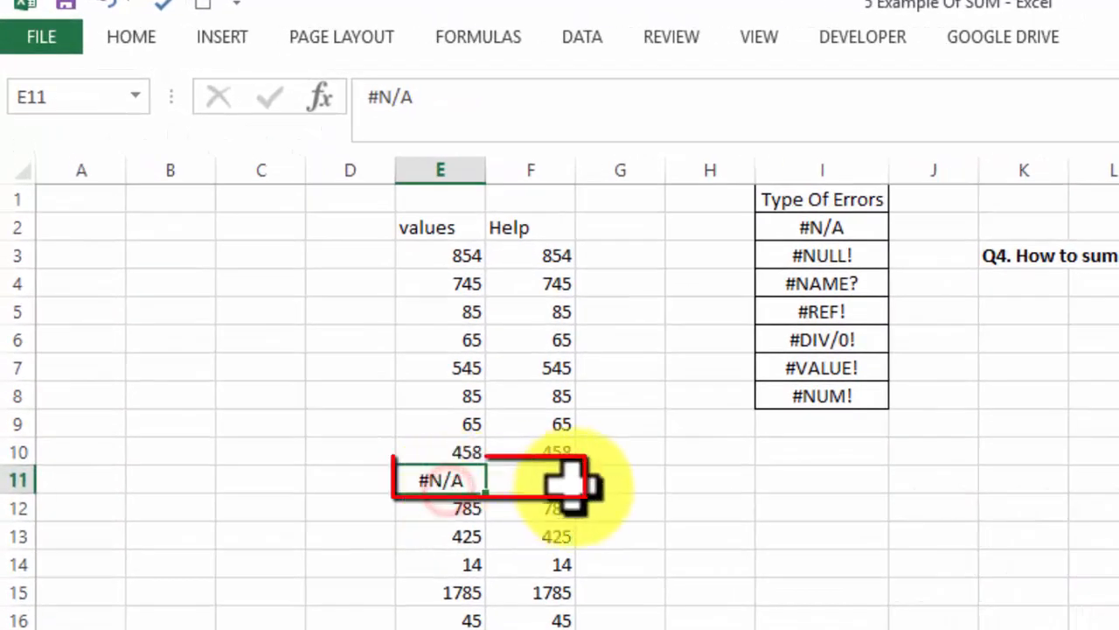
click(564, 480)
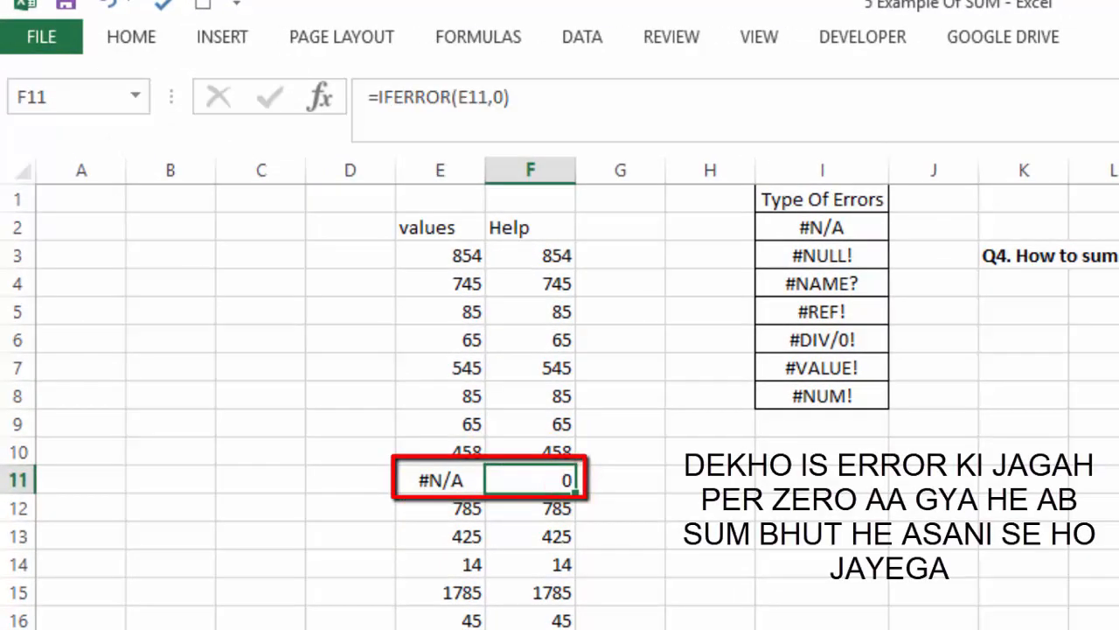
Total the Help column in F22 with a SUM formula over F3:F20
click(531, 629)
text(=sum)
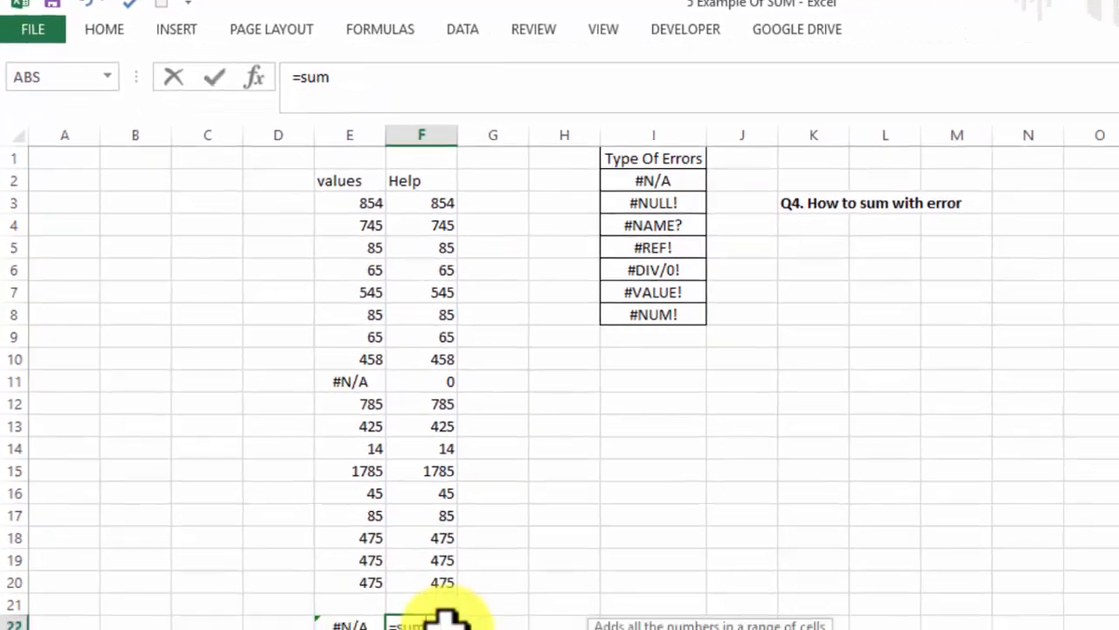
text(()
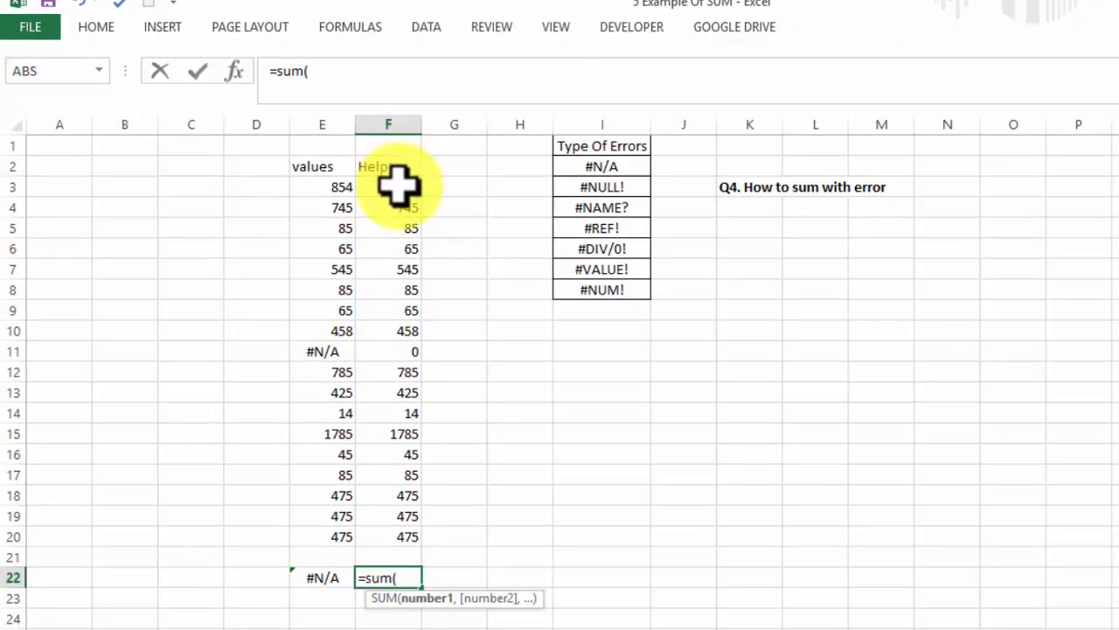
drag(398, 187, 383, 534)
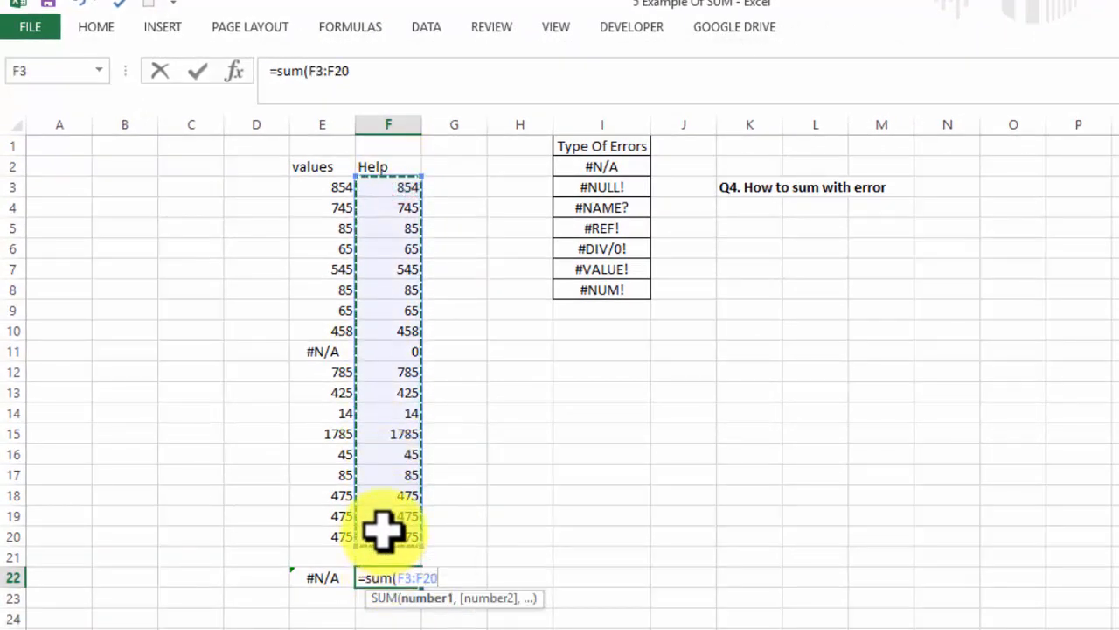
text())
key(Return)
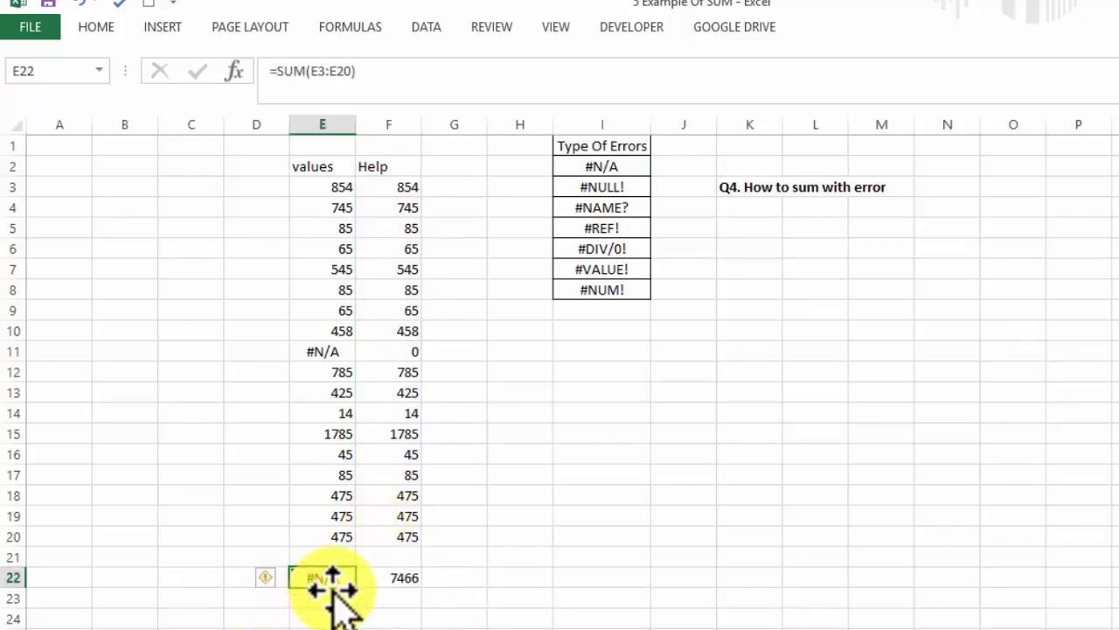
Replace the formula in E22 with the array formula =SUM(IFERROR(E3:E20,0))
text(=)
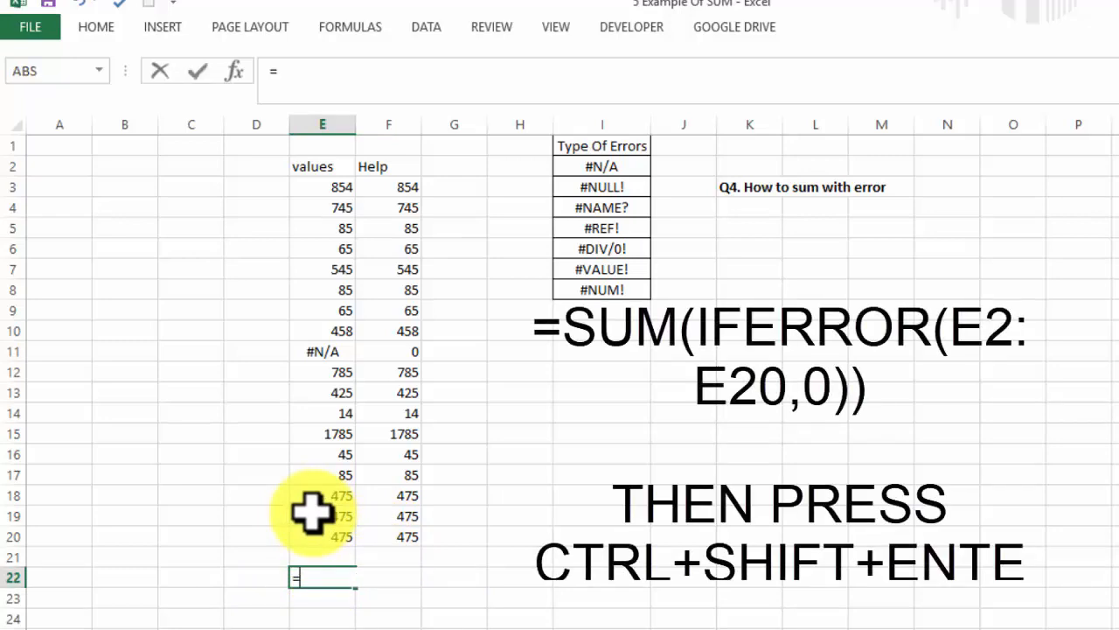
text(sum()
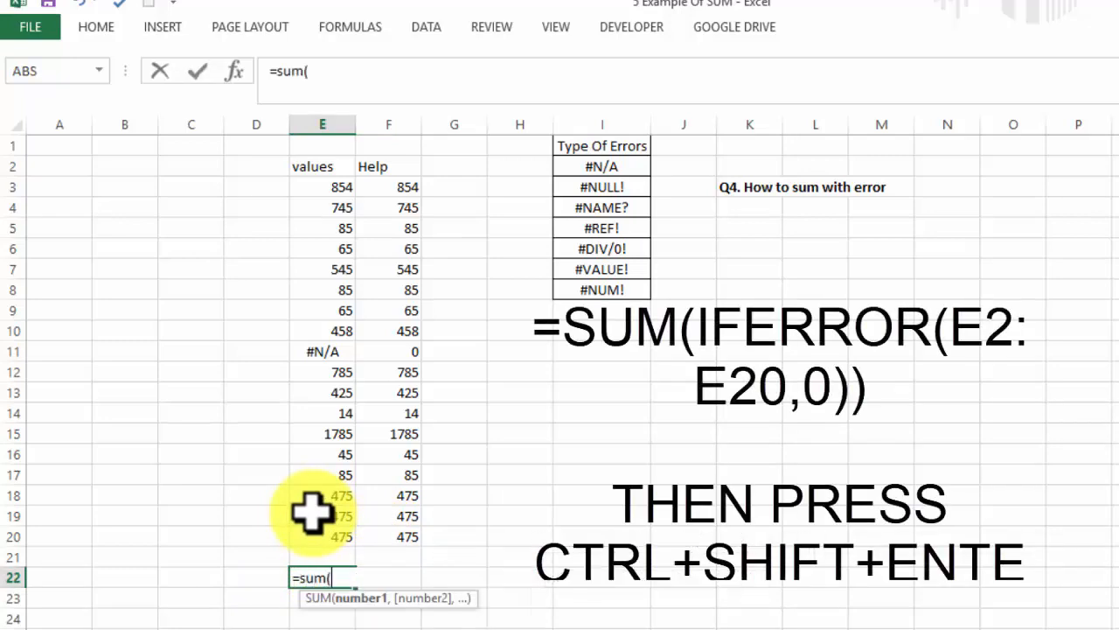
text(ife)
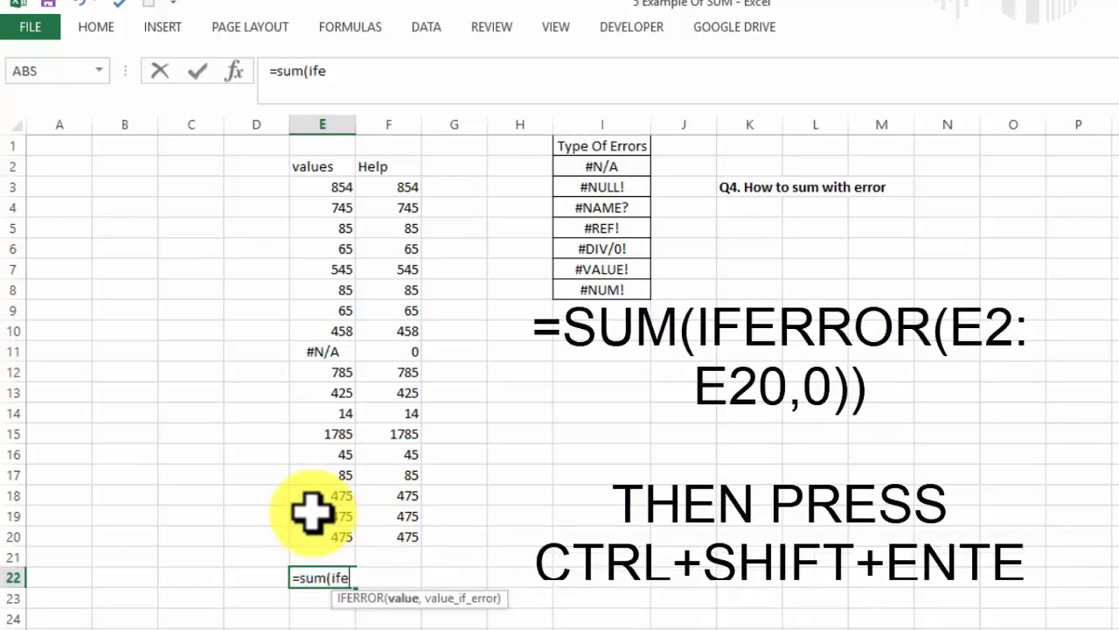
drag(322, 533, 306, 213)
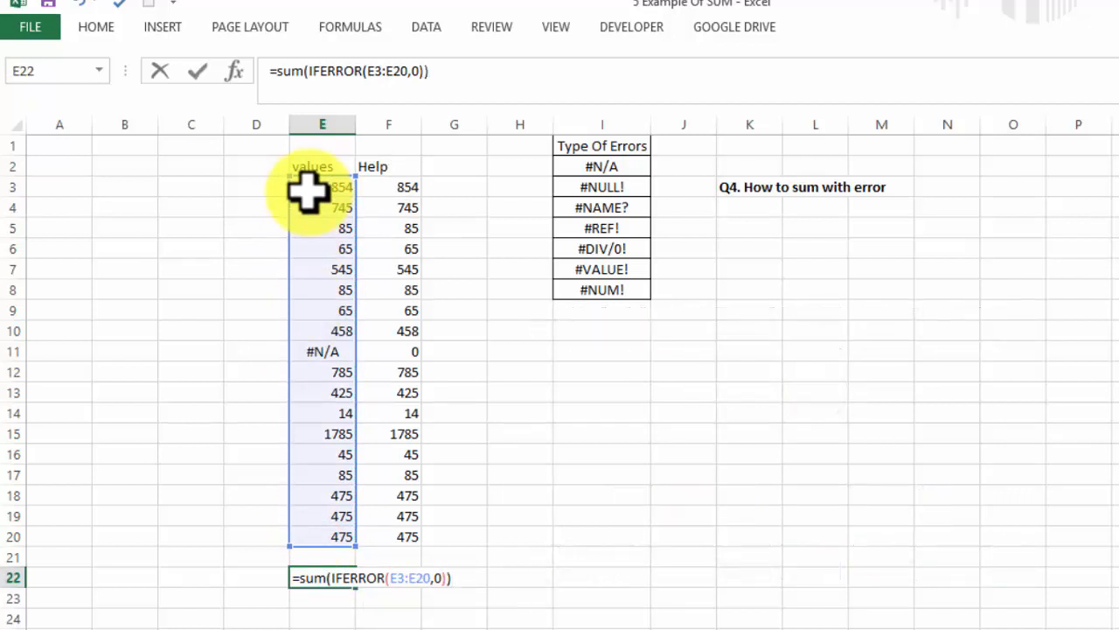
key(ctrl+shift+Return)
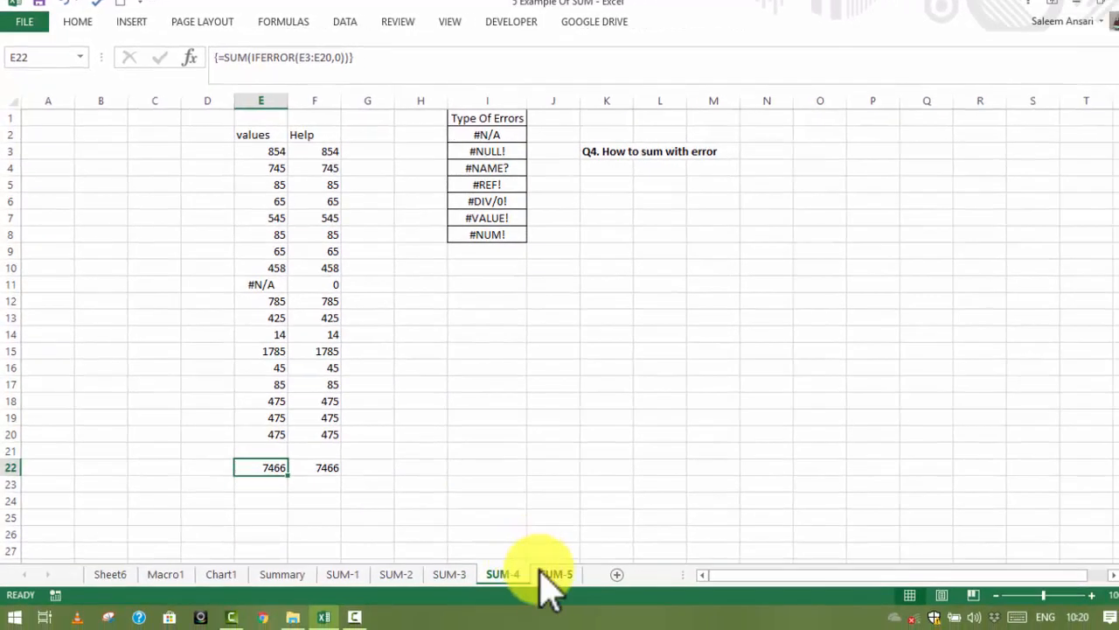
Switch to the SUM-5 sheet and examine its table's names, month headings and number block
click(539, 573)
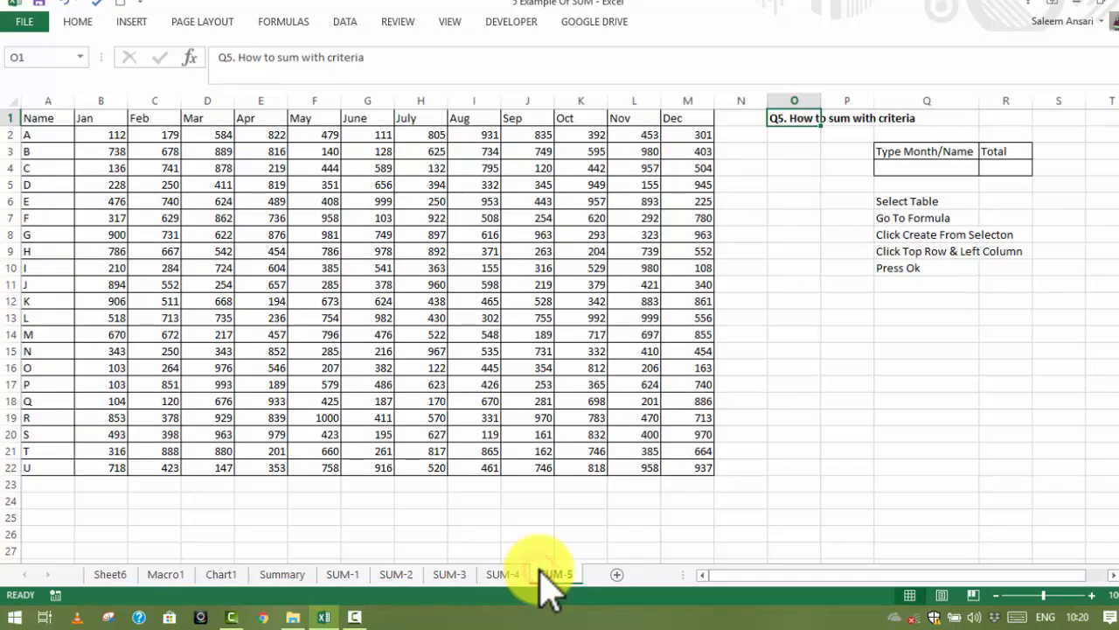
click(838, 334)
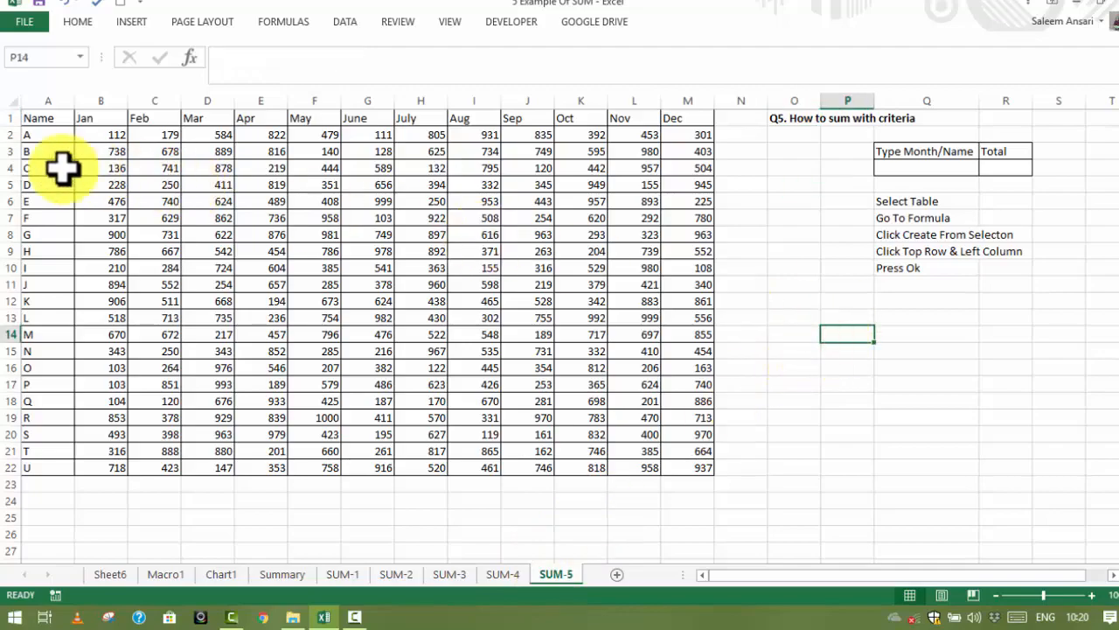
mouse_move(45, 118)
mouse_down()
mouse_move(155, 130)
mouse_move(31, 118)
mouse_move(51, 546)
mouse_up()
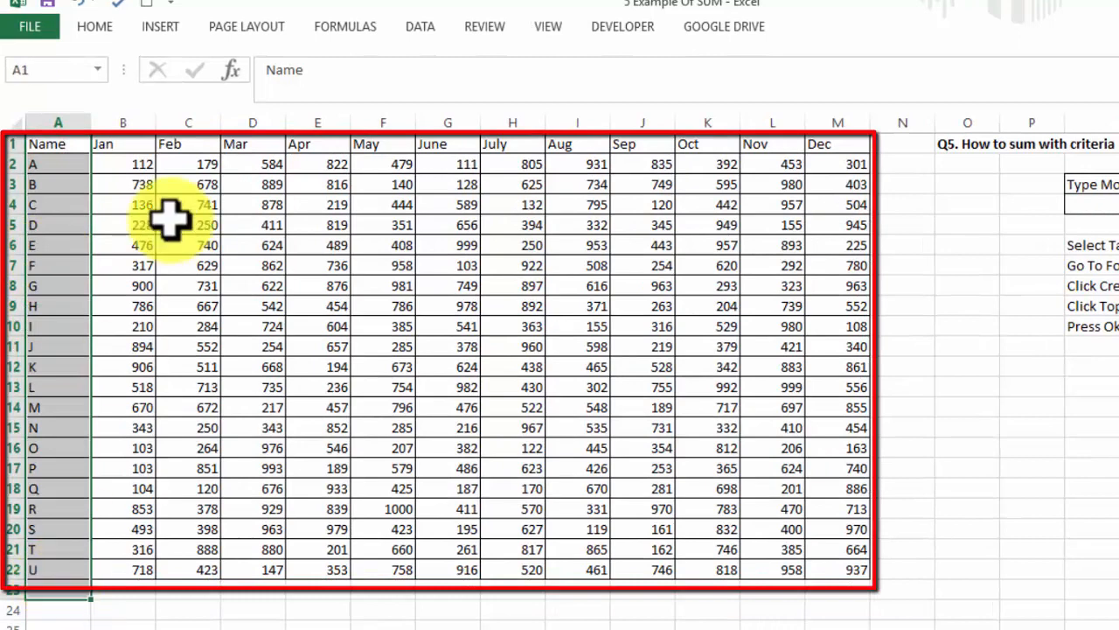
drag(123, 148, 862, 150)
click(967, 224)
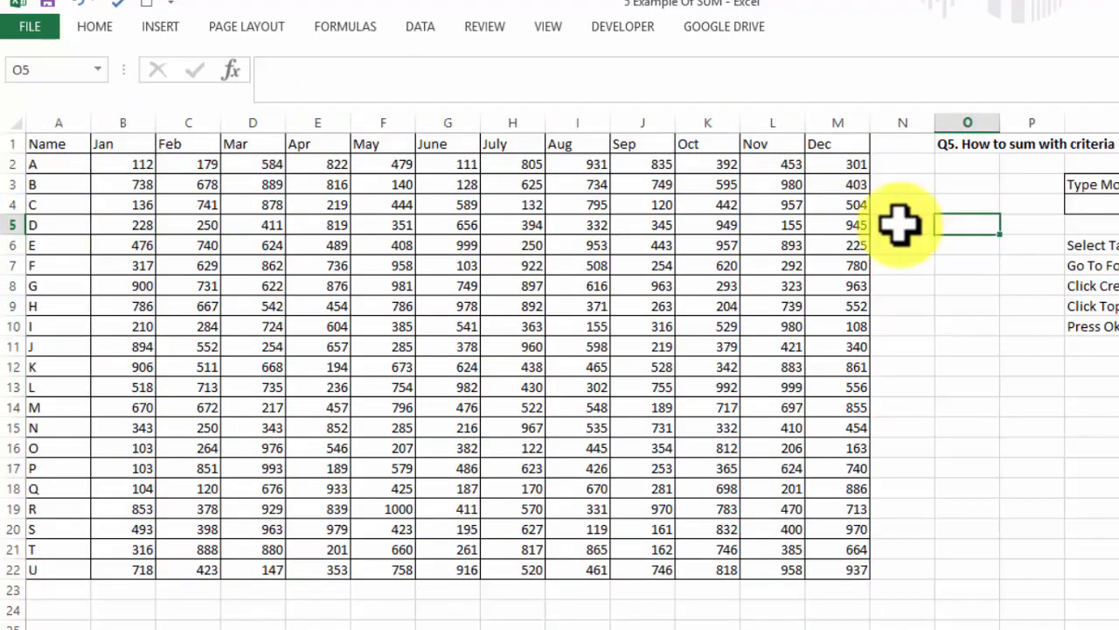
drag(131, 166, 853, 571)
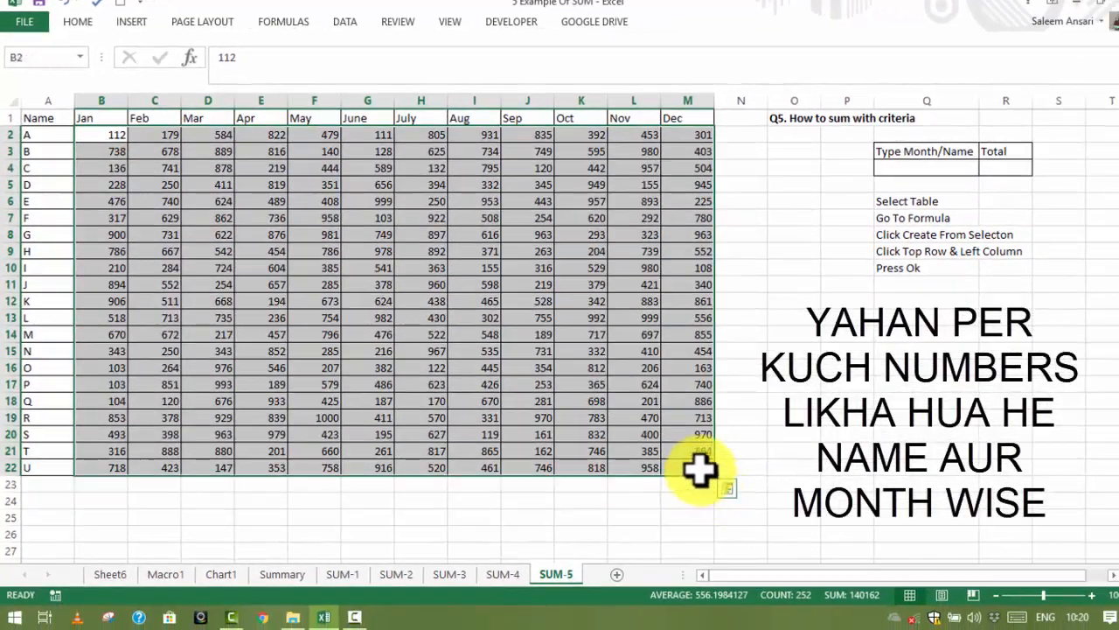
click(827, 448)
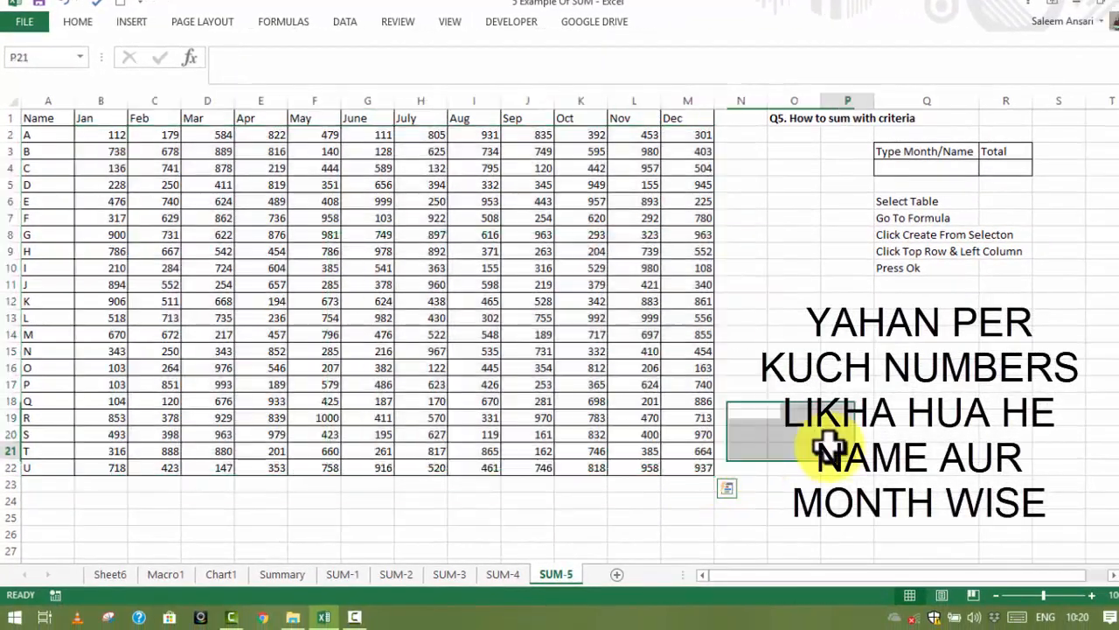
Enter July as the criterion in Q4 under Type Month/Name
click(929, 162)
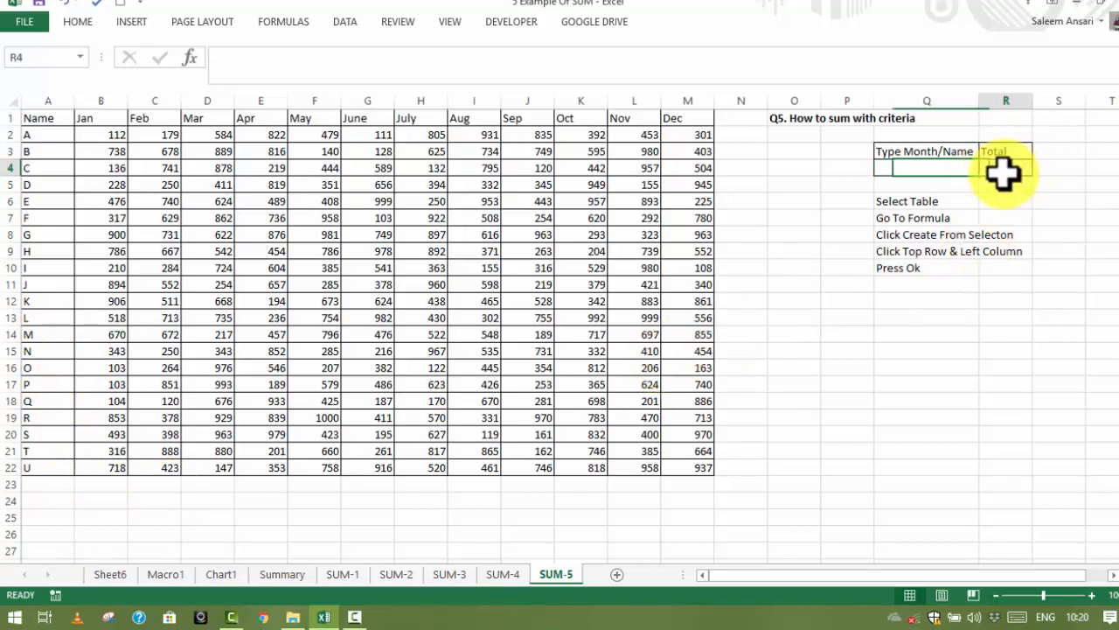
click(950, 155)
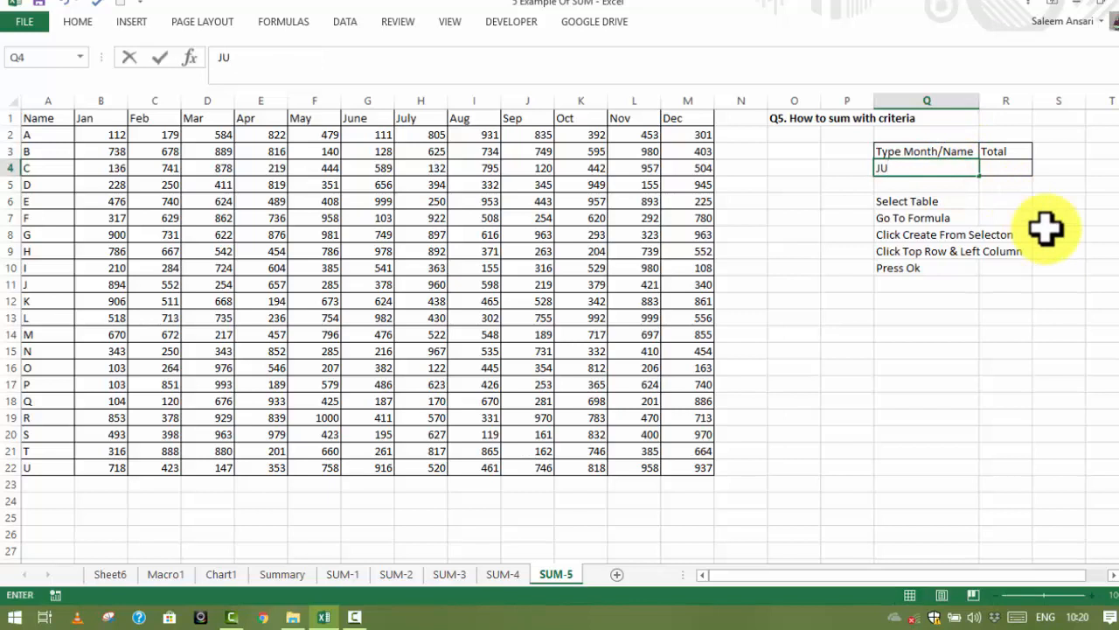
key(Right)
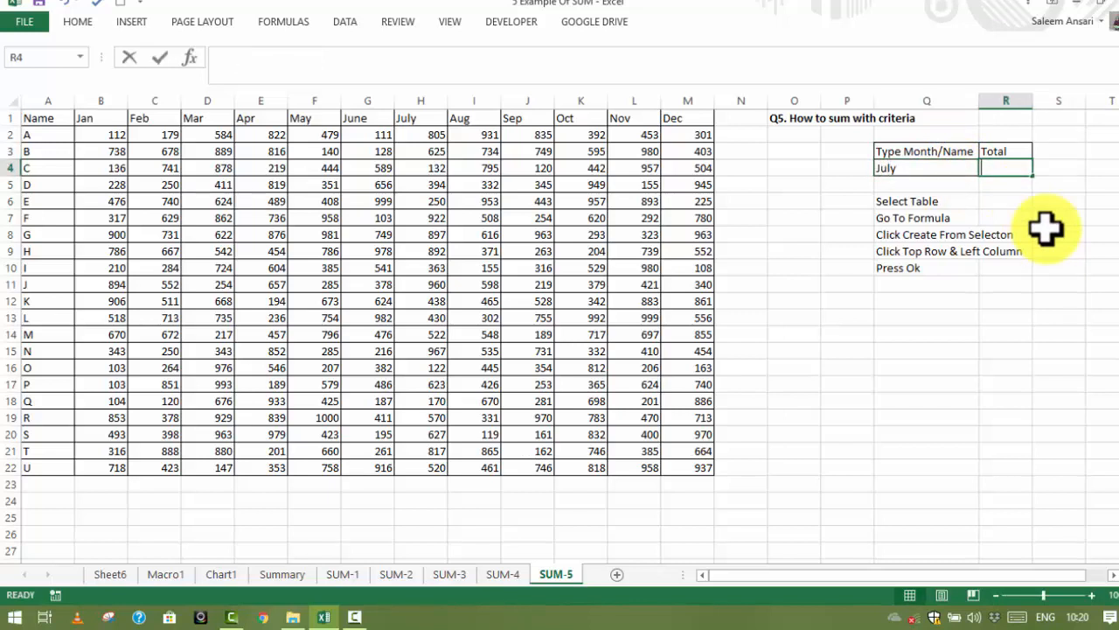
Try to total the month in R4 with the formula =SUM(Q4)
text(=sum()
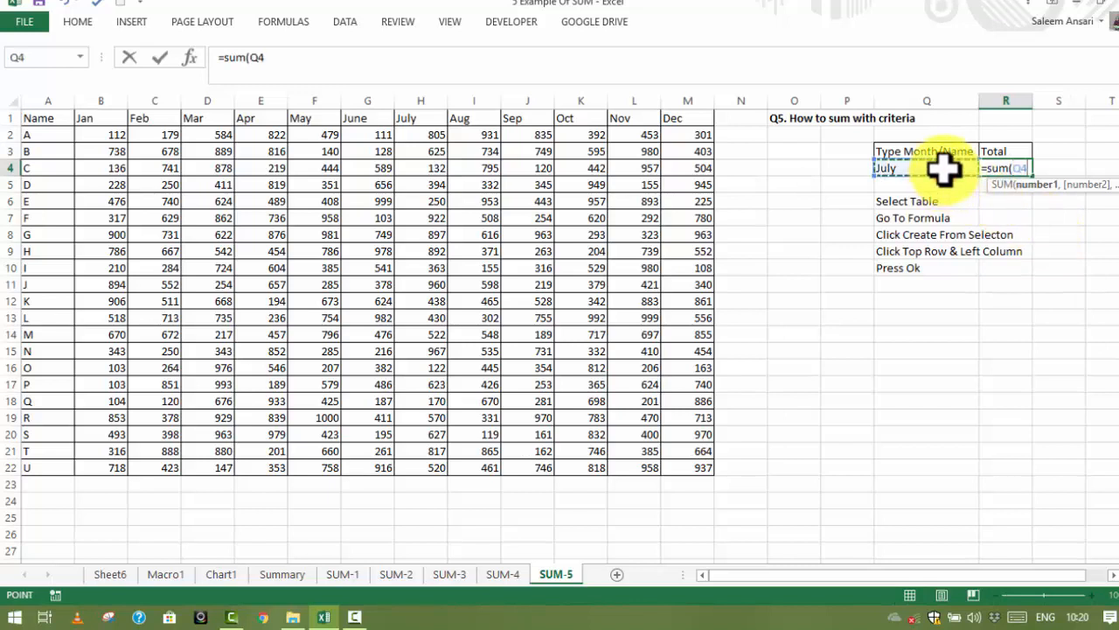
key(Return)
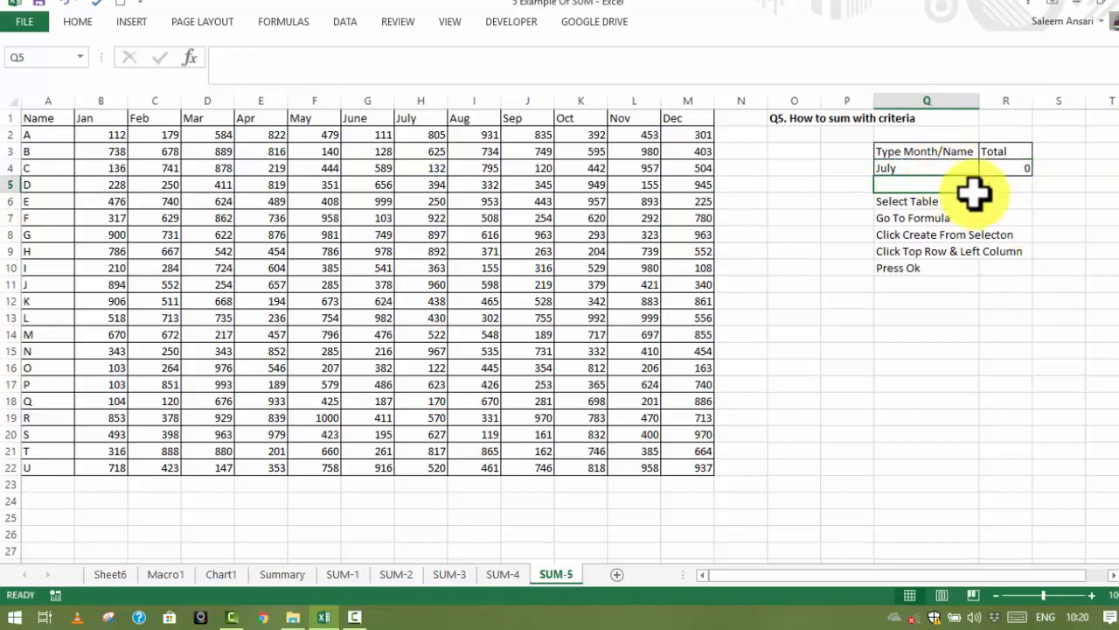
Name the January values in B2:B22 as Jan
drag(55, 119, 706, 458)
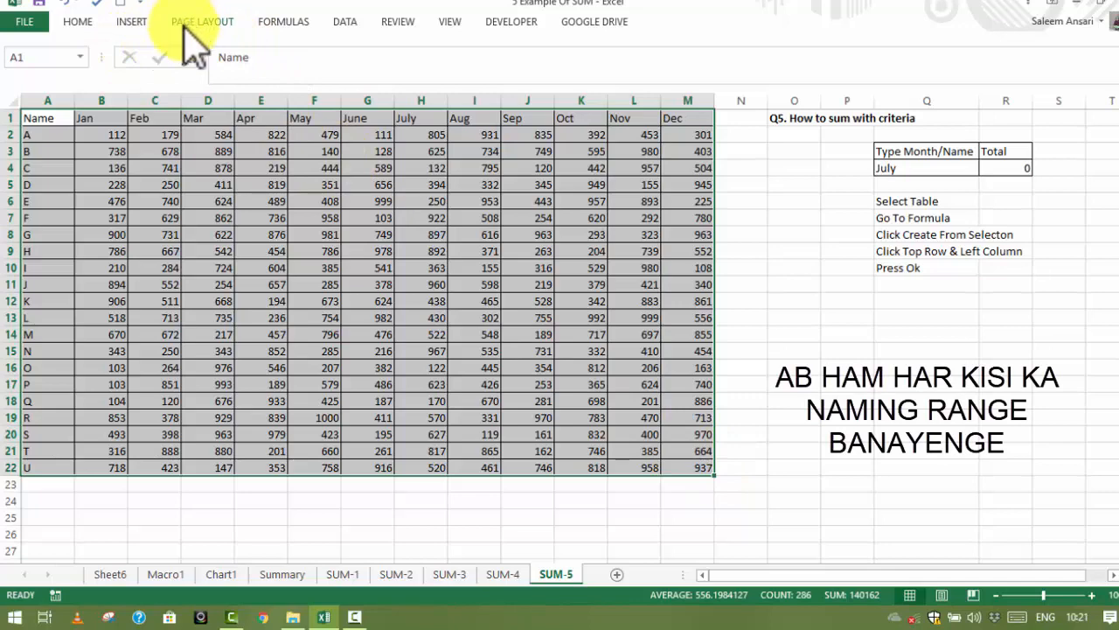
click(102, 133)
drag(102, 133, 96, 469)
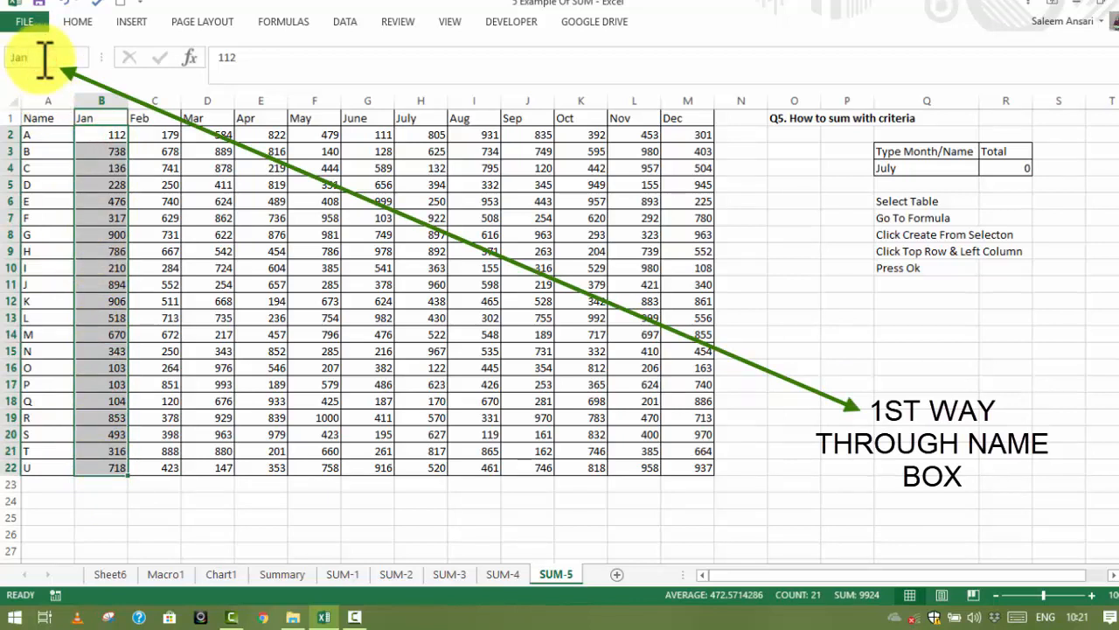
Define the workbook name Feb for the February values in C2:C22
click(151, 133)
drag(152, 133, 149, 456)
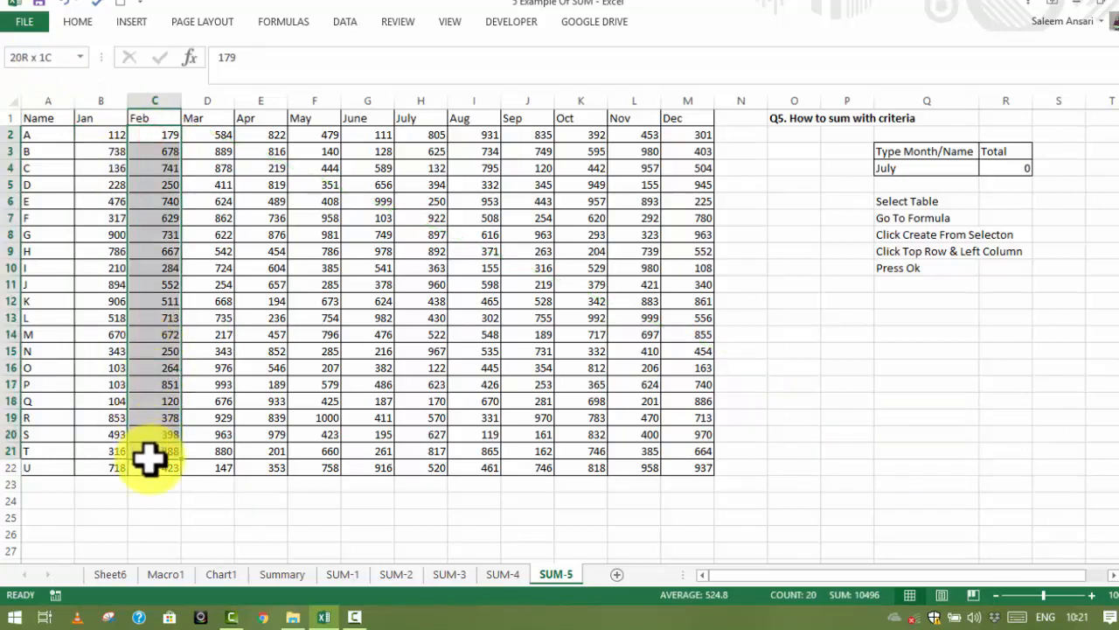
right_click(168, 399)
click(229, 374)
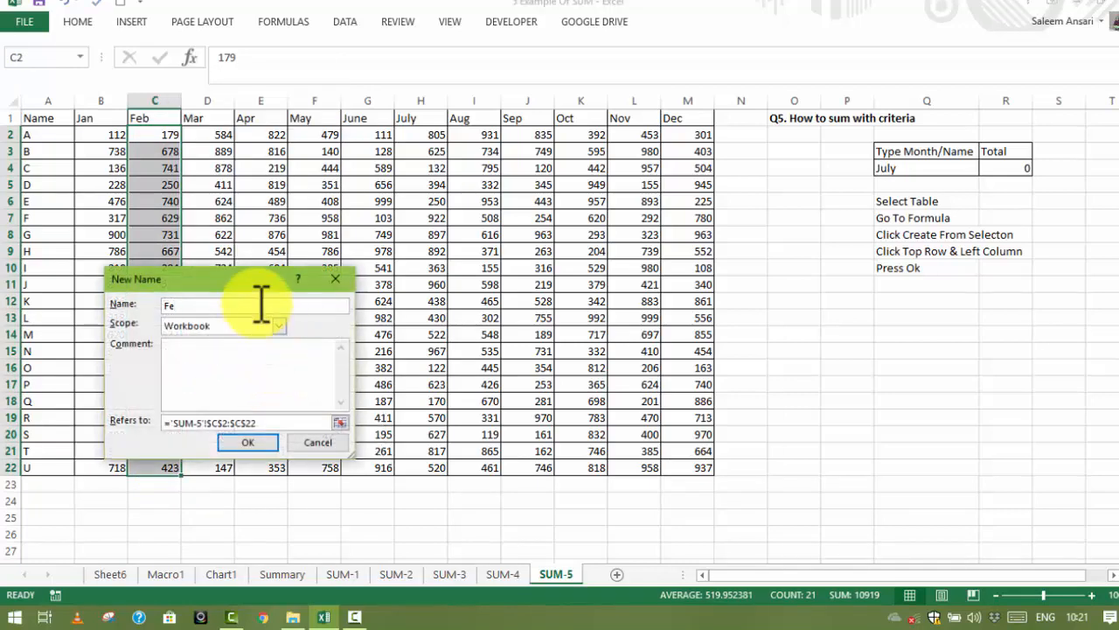
key(Return)
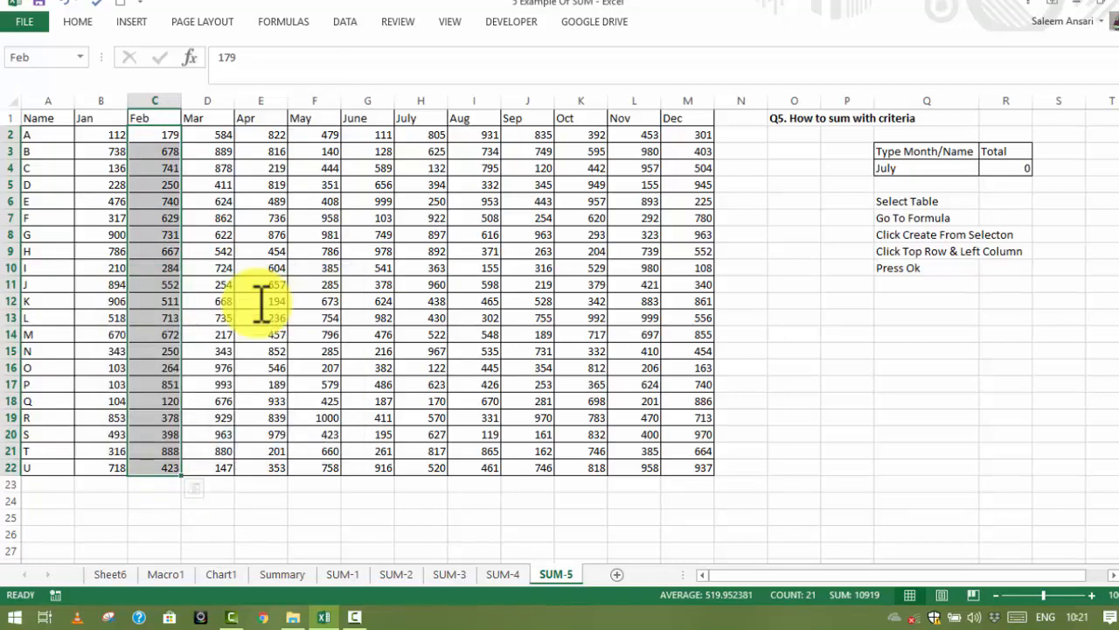
Define the workbook name Mar for the March values in D2:D22
click(215, 133)
drag(215, 133, 210, 166)
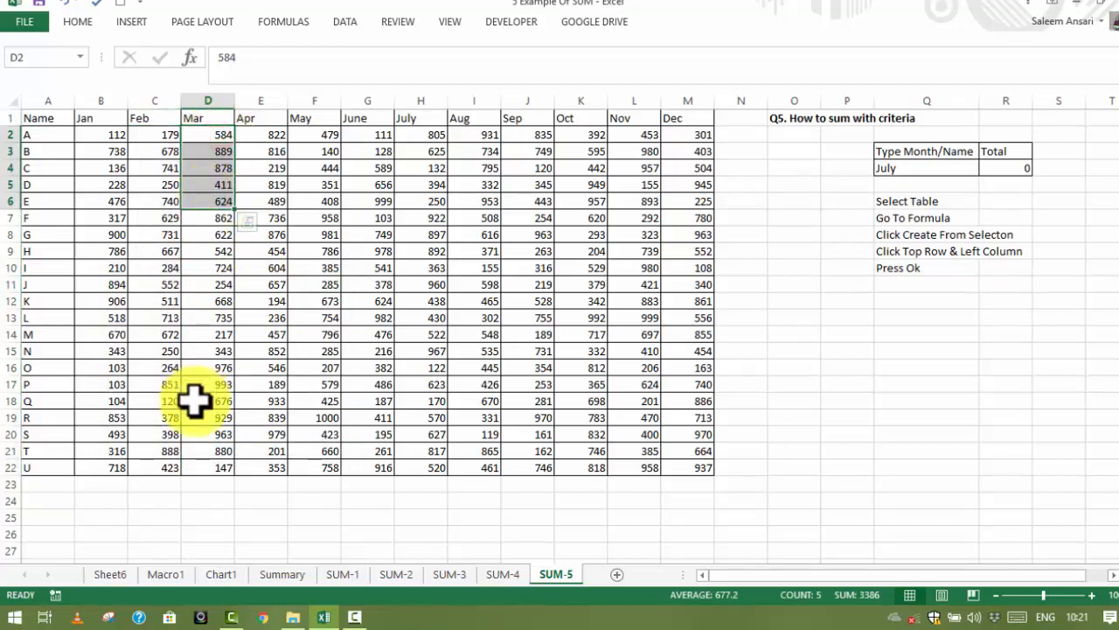
drag(210, 434, 215, 464)
drag(213, 133, 208, 466)
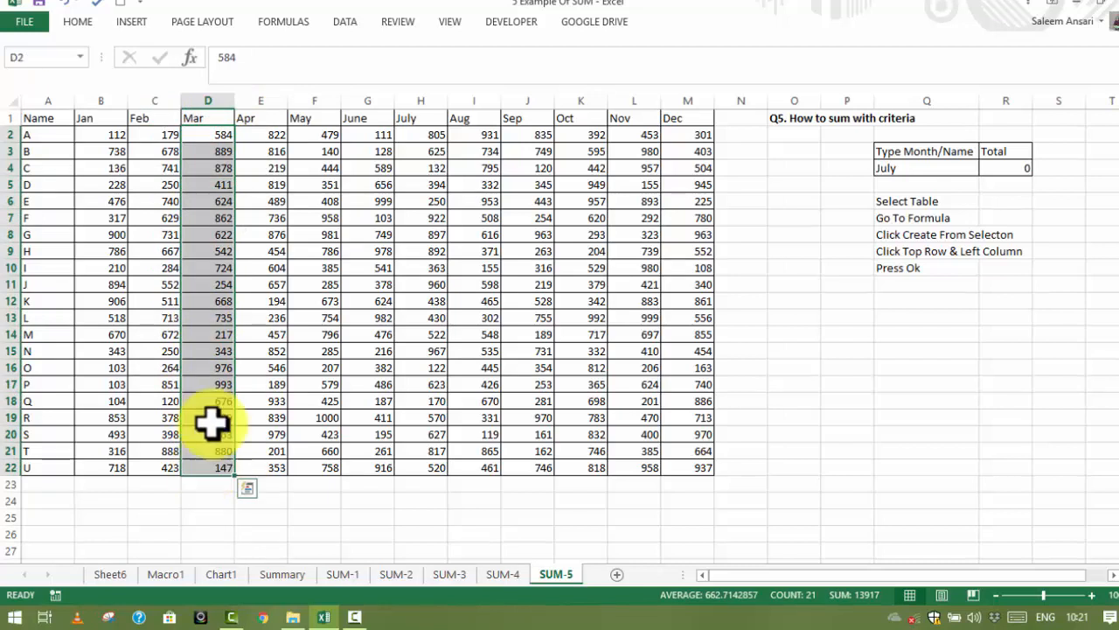
click(297, 22)
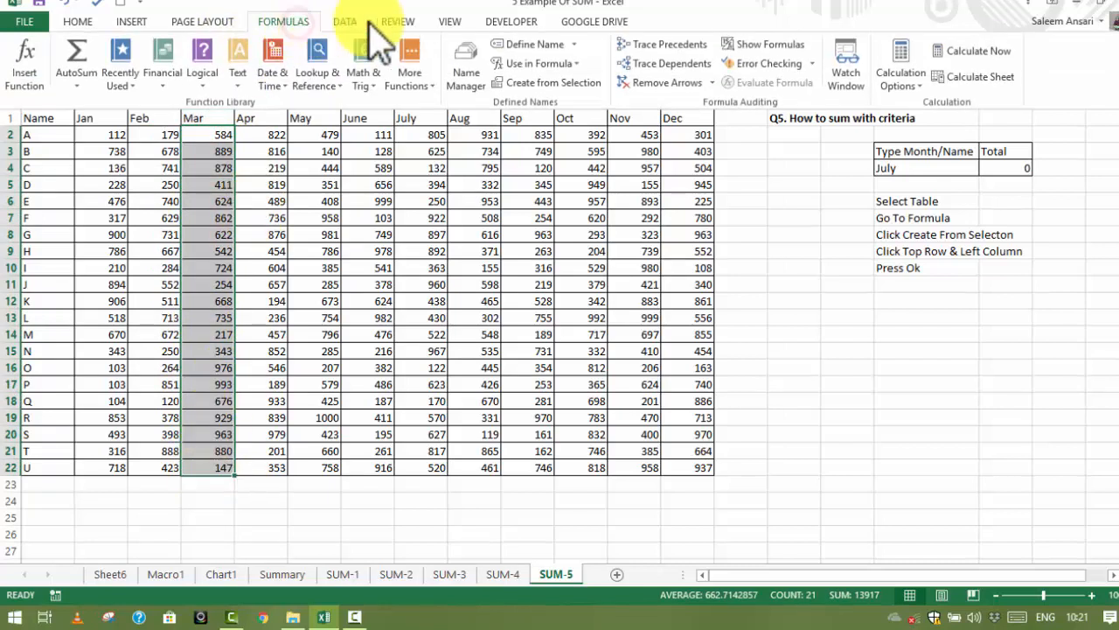
click(527, 44)
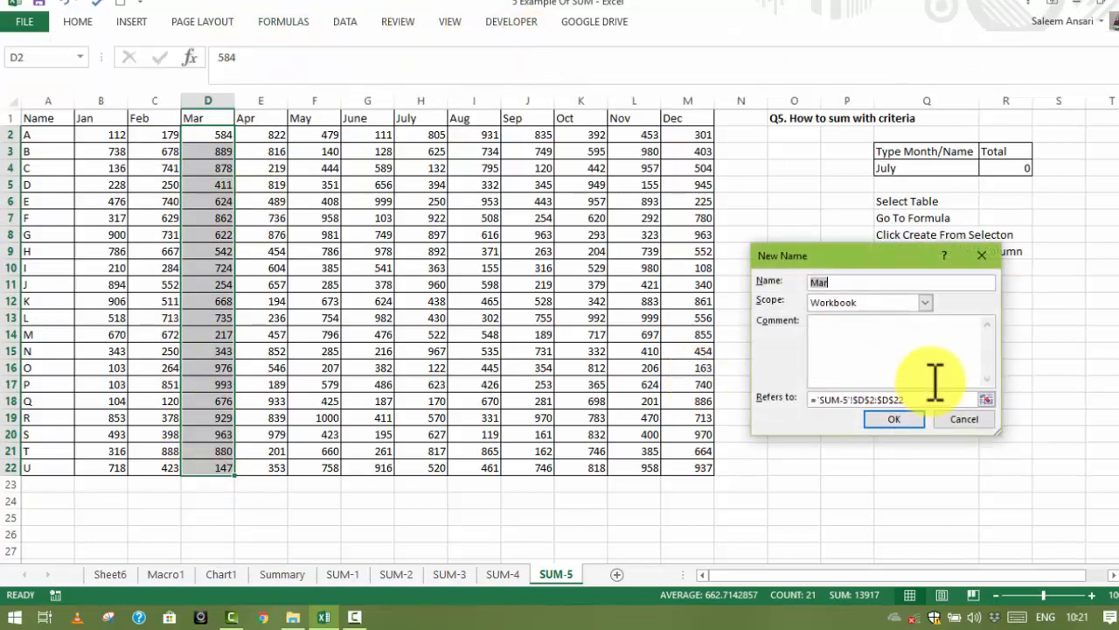
key(Return)
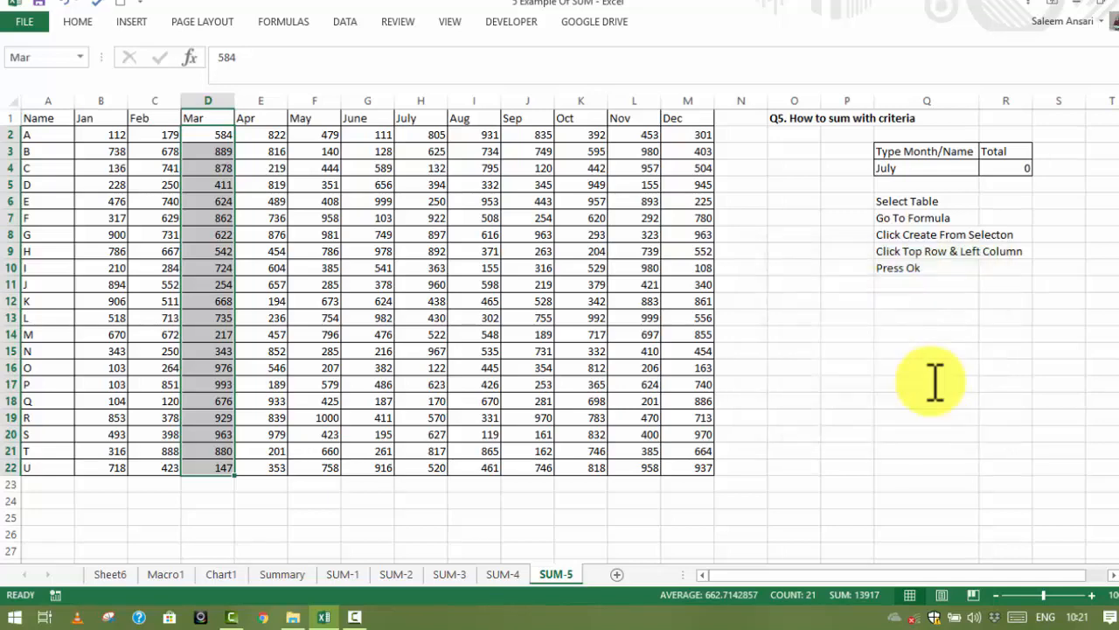
Create names for the whole table A1:M22 from its top row and left column, and check the Aug and Sep ranges' names
click(395, 282)
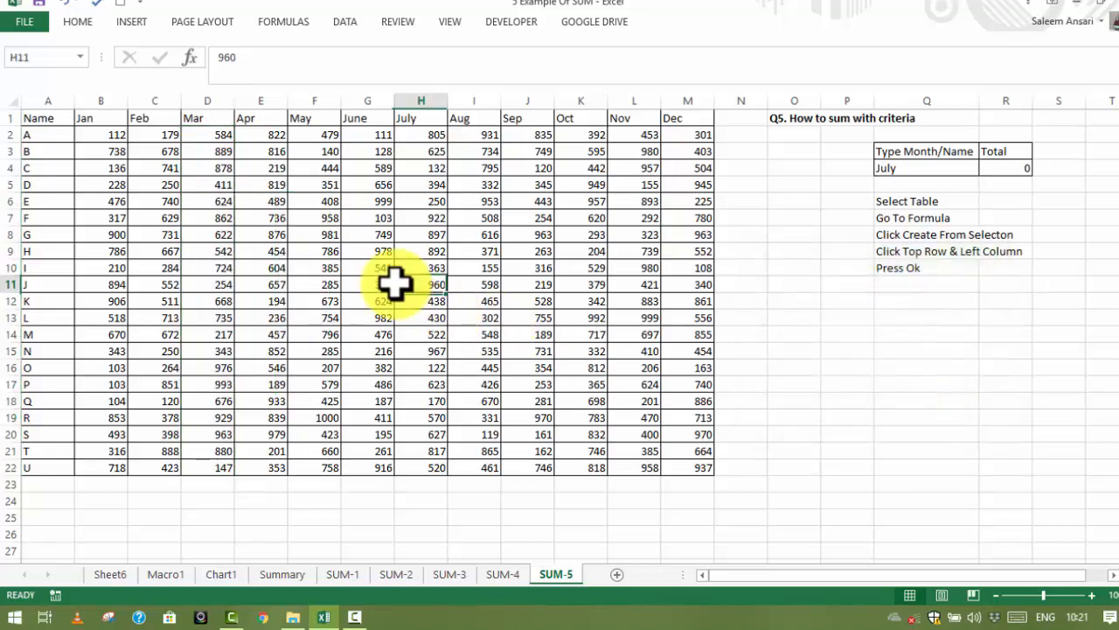
click(54, 118)
drag(54, 118, 695, 469)
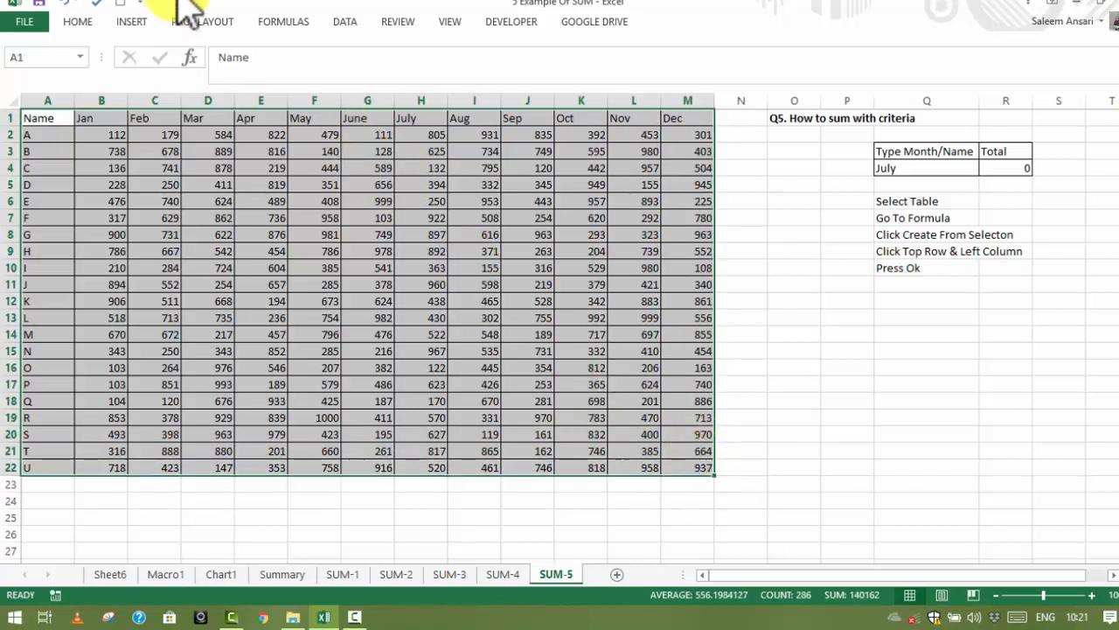
click(266, 22)
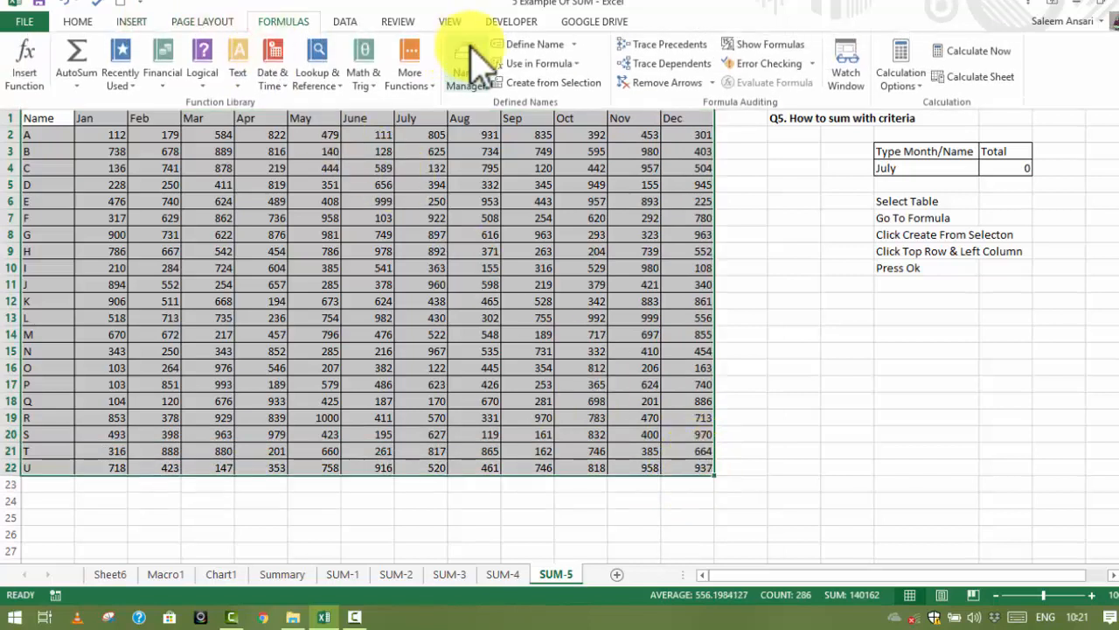
click(569, 83)
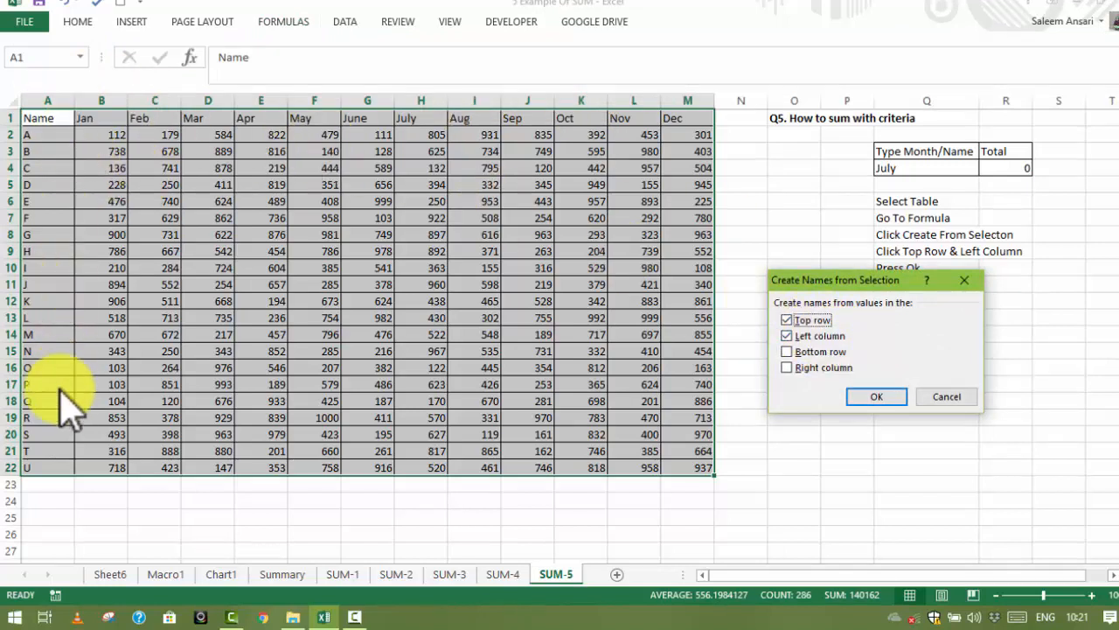
click(877, 398)
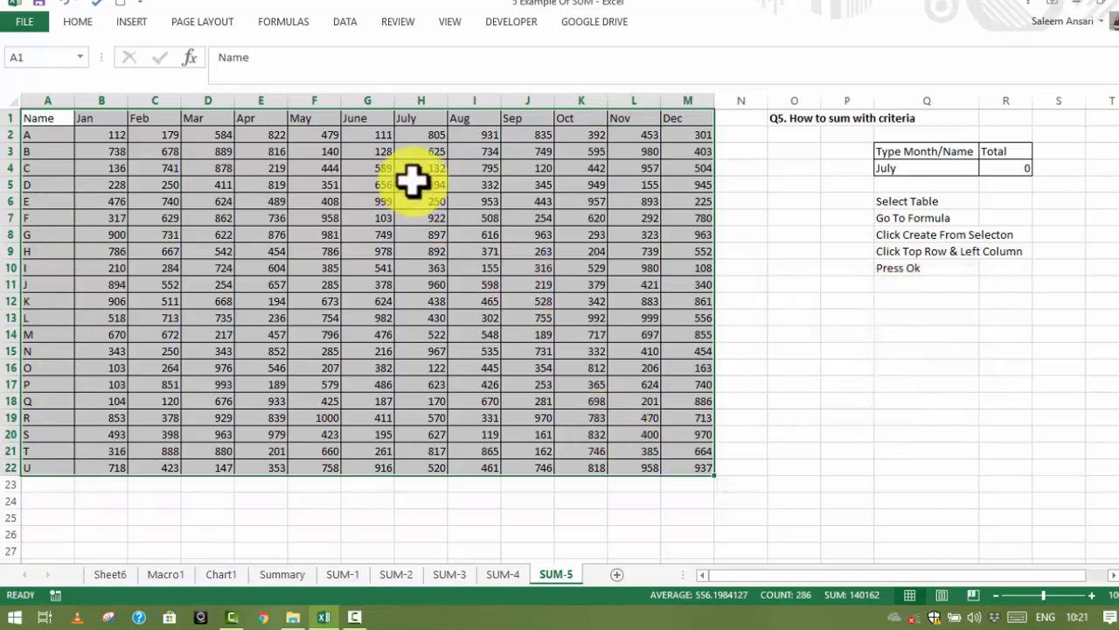
drag(494, 131, 477, 474)
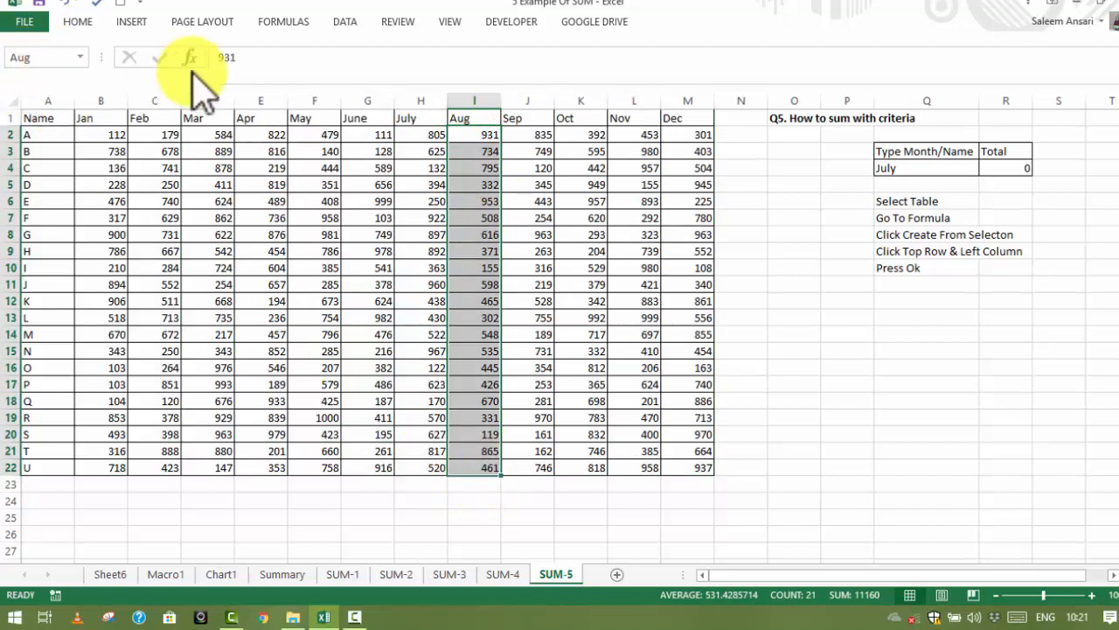
drag(541, 135, 527, 452)
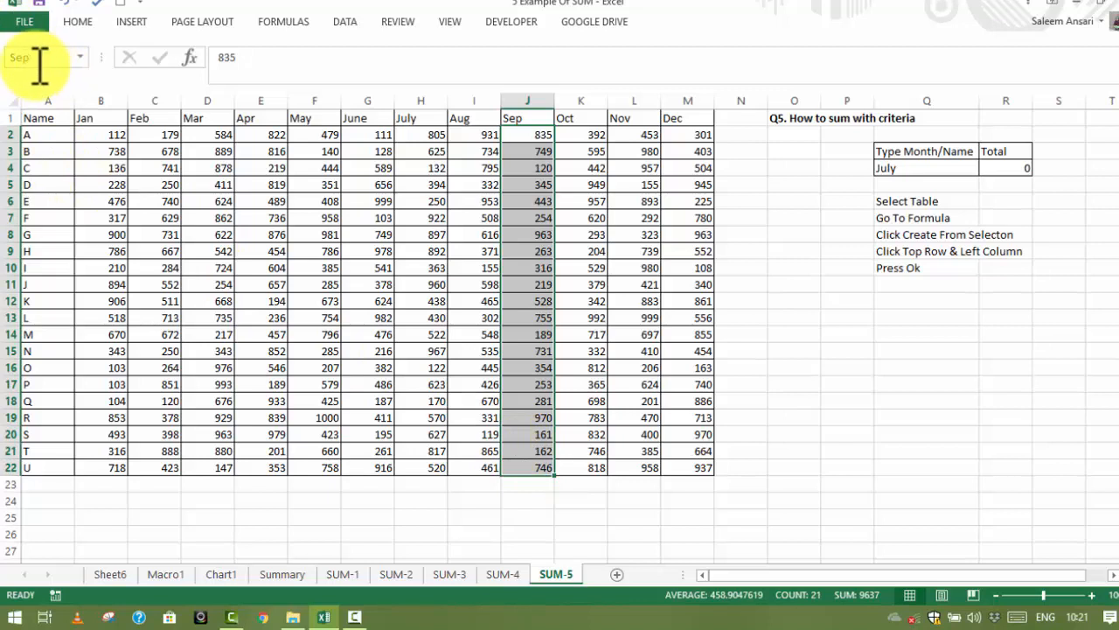
Replace the total formula in R4 with =SUM(INDIRECT(Q4))
click(997, 170)
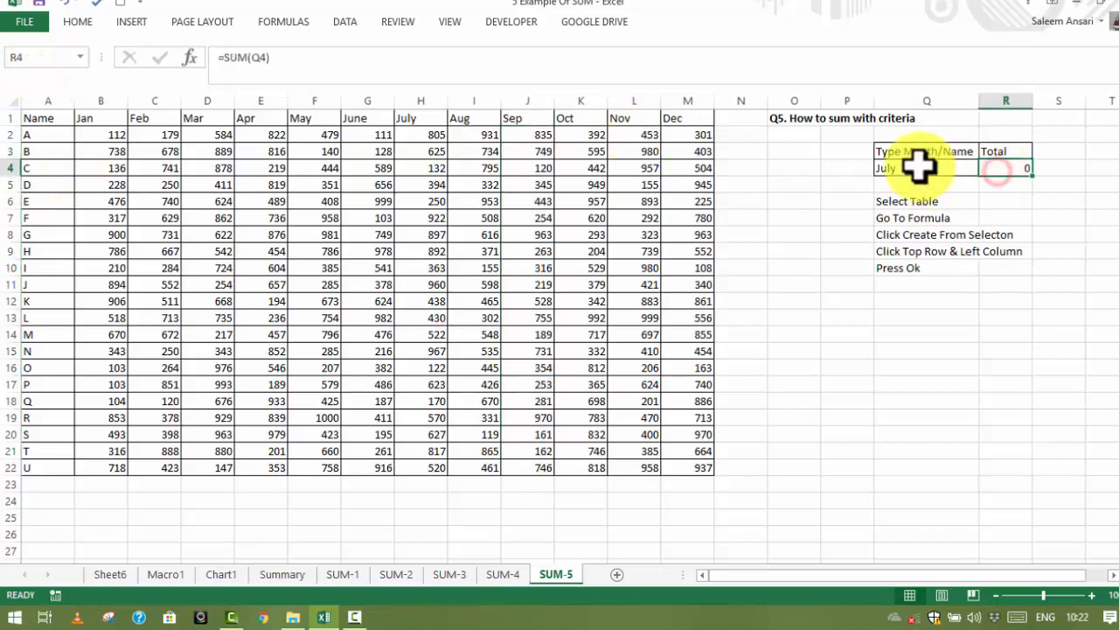
text(=s)
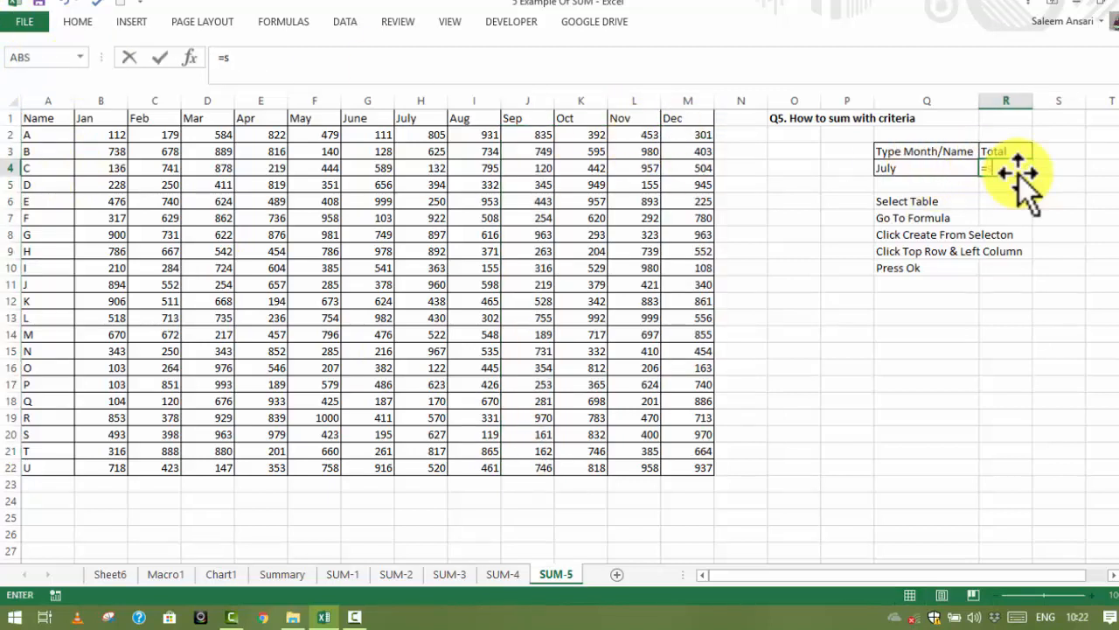
text(um(in)
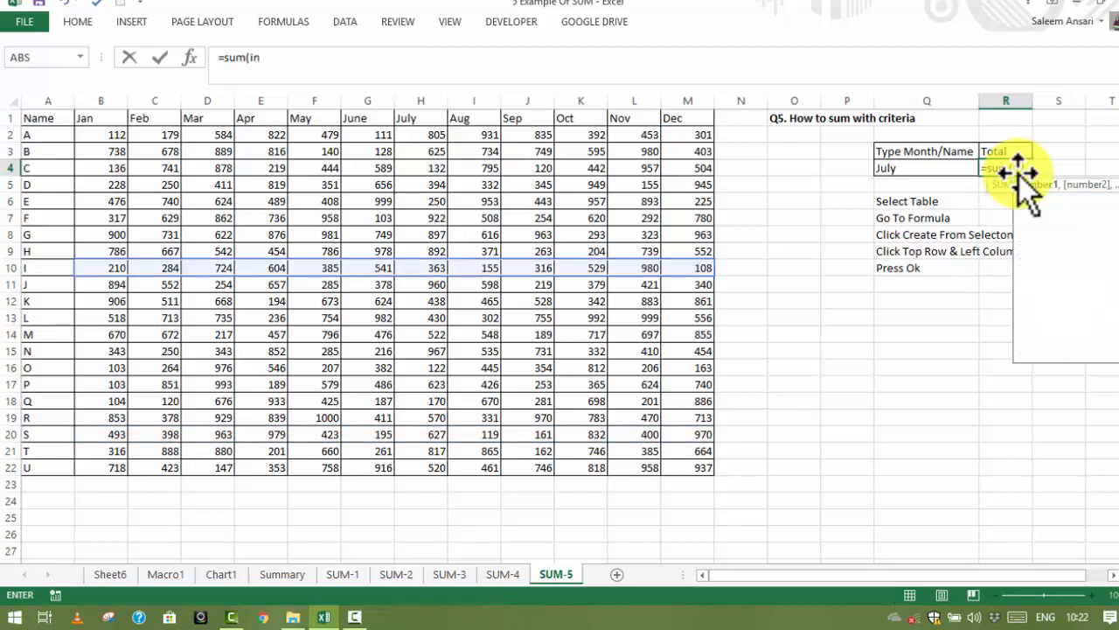
key(Down)
key(Tab)
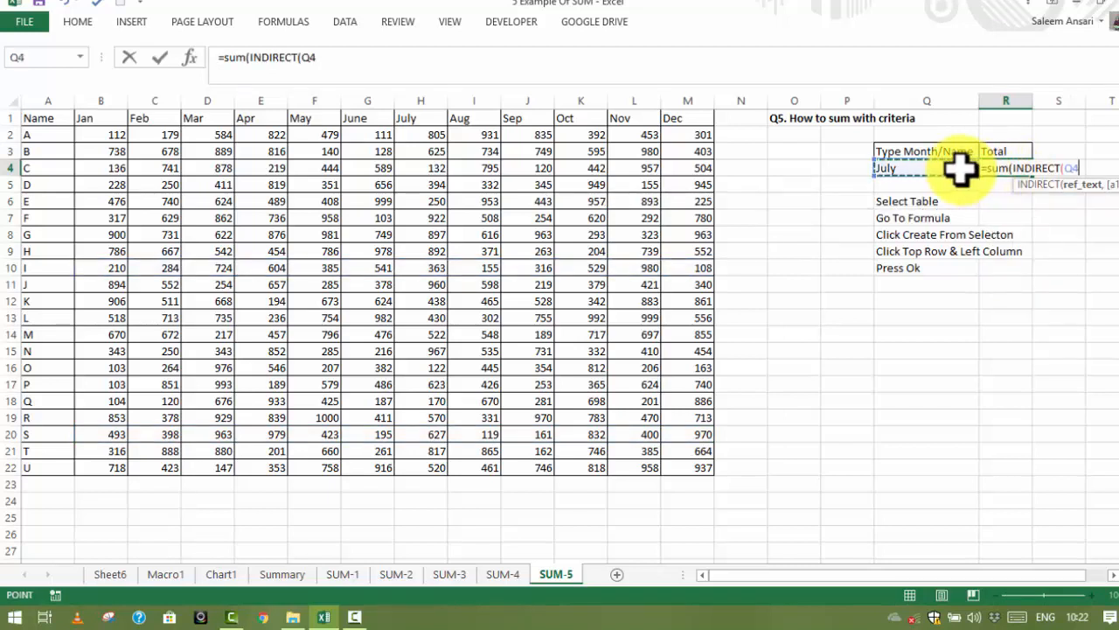
key(Return)
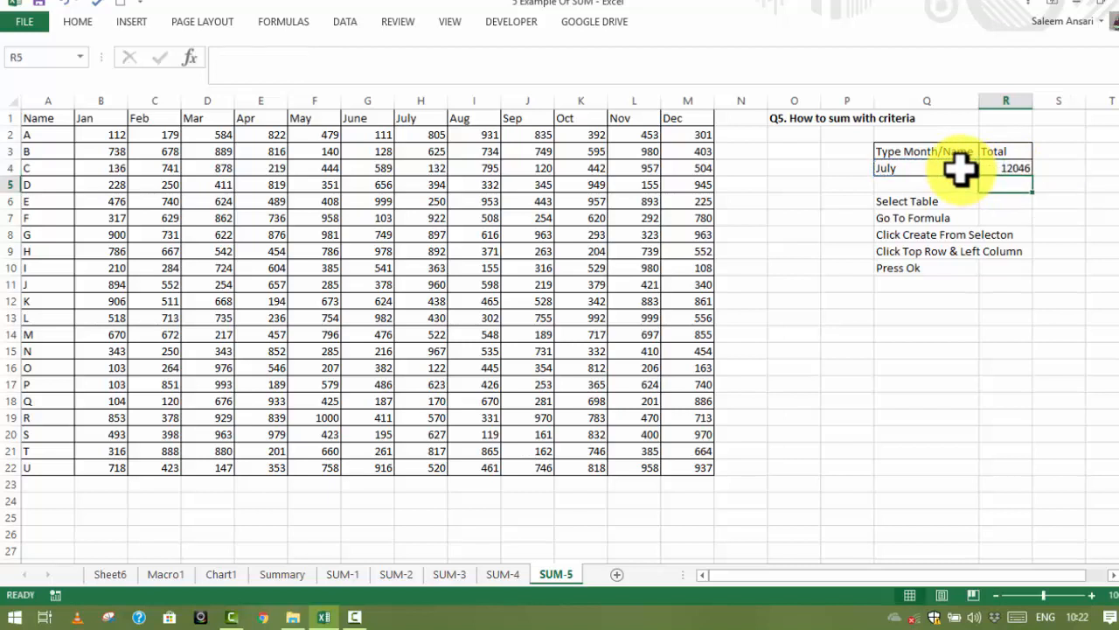
Select the Type Month/Name criterion cell Q4
click(922, 168)
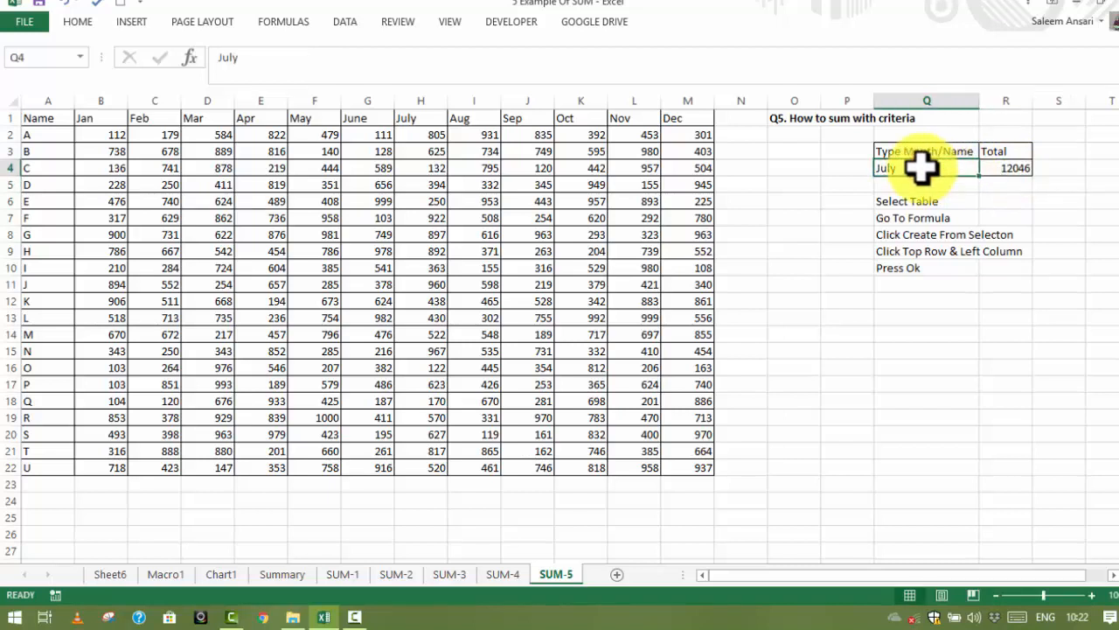